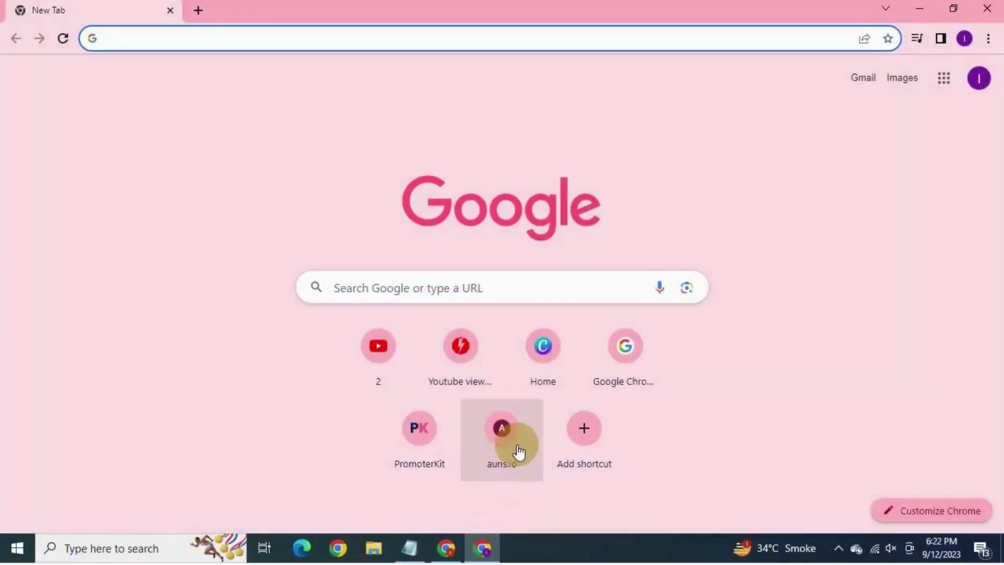
Step: From the Canva home page, search the templates for 'youtube intro'
left_click(545, 359)
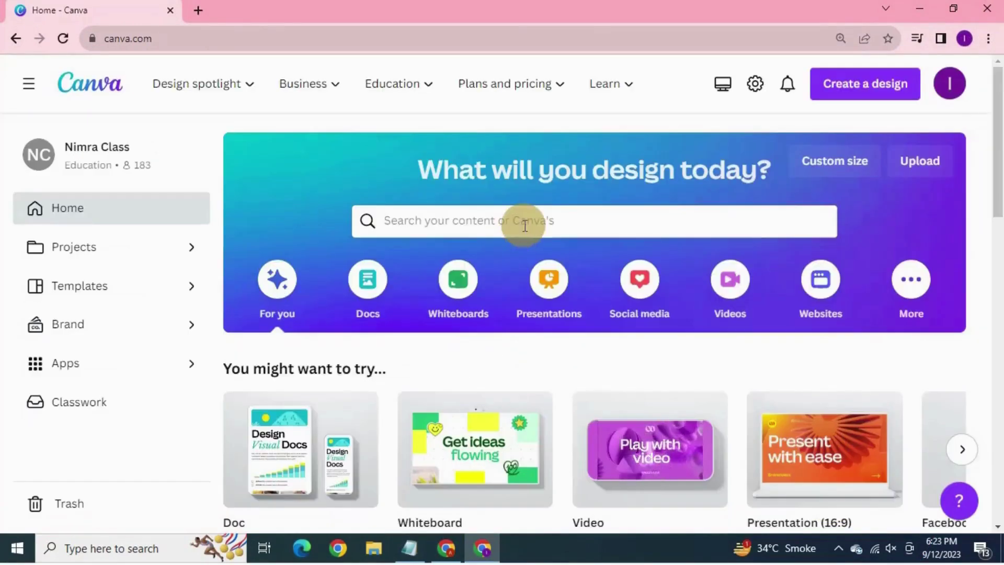
left_click(525, 226)
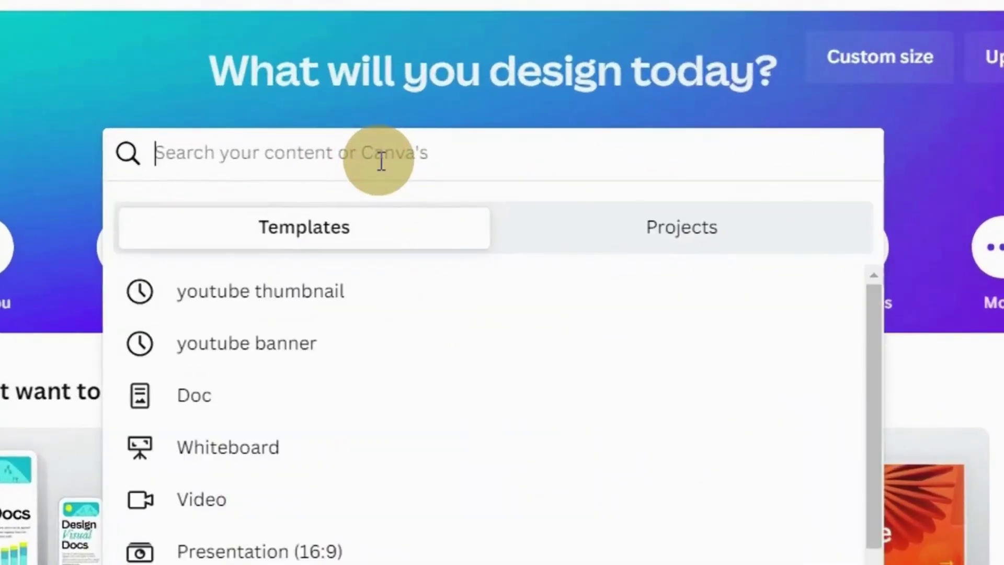
type("youtube")
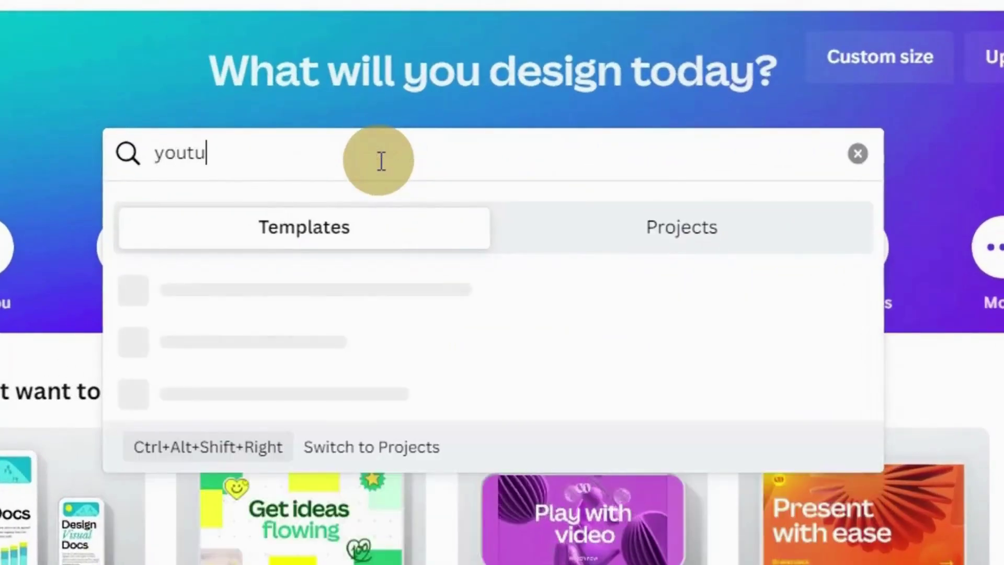
type(" intro")
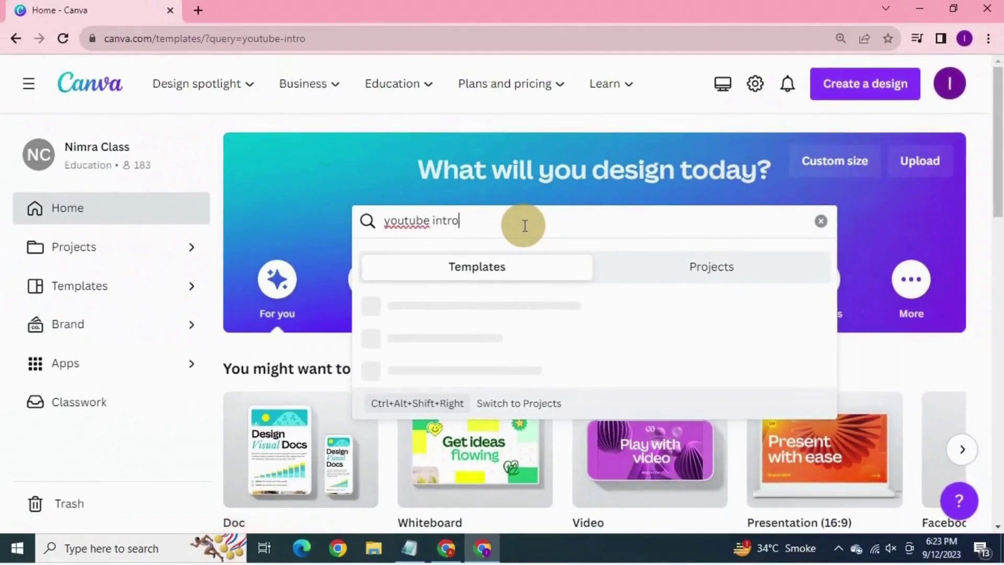
key("Return")
Step: Open the preview of the Blue and Black Gradient Abstract YouTube Intro Video template
scroll(523, 225, "down", 4)
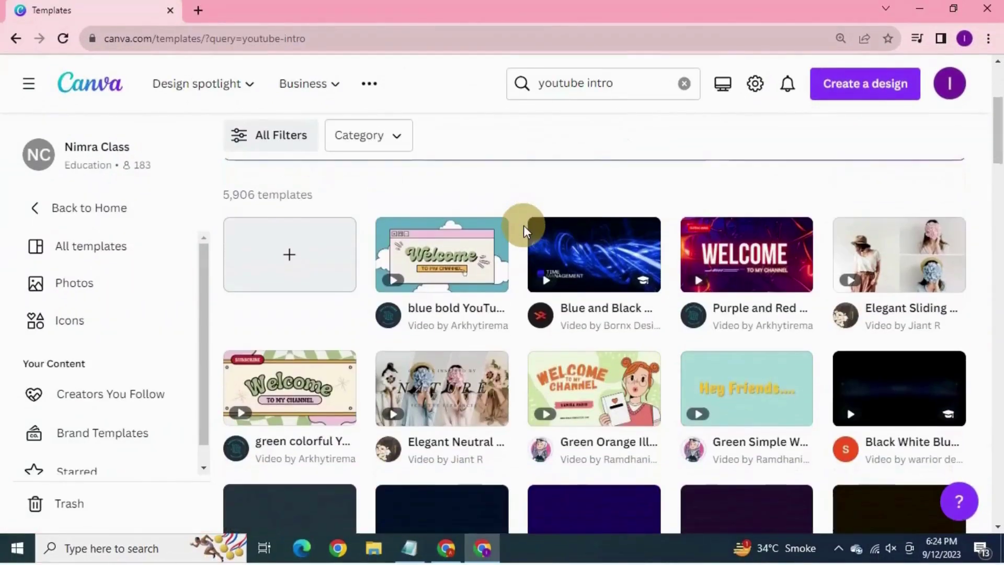
scroll(523, 224, "down", 15)
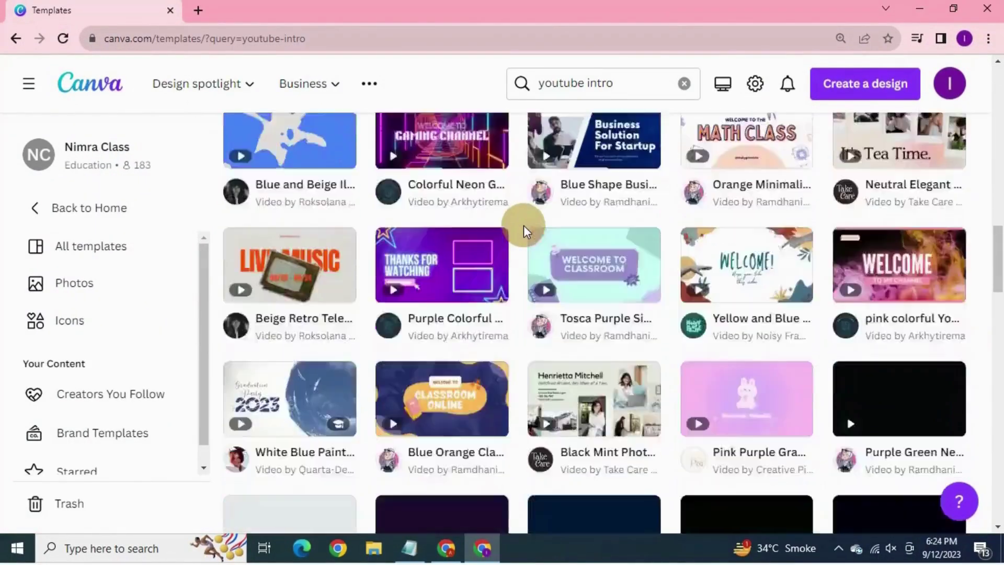
scroll(523, 225, "up", 20)
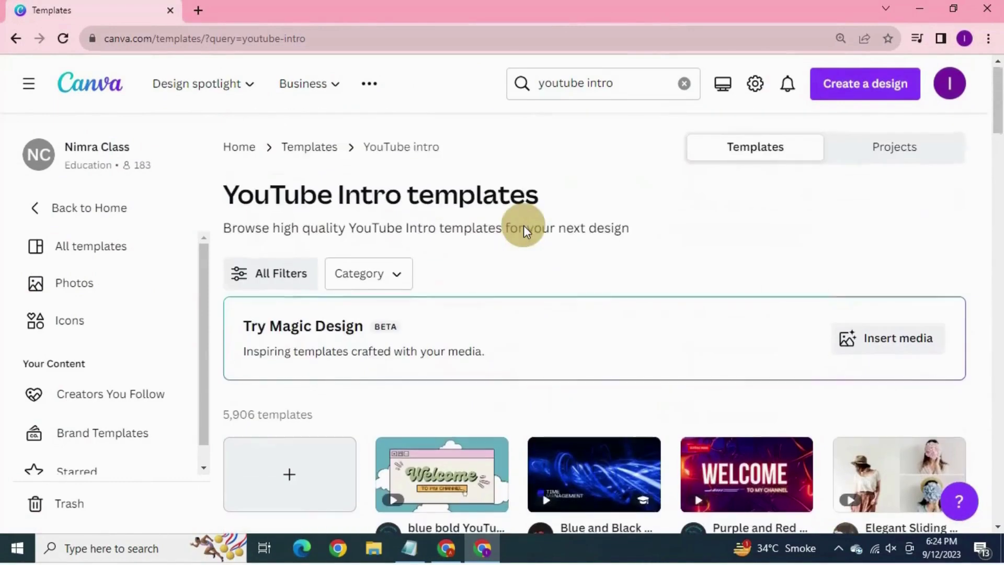
left_click(634, 479)
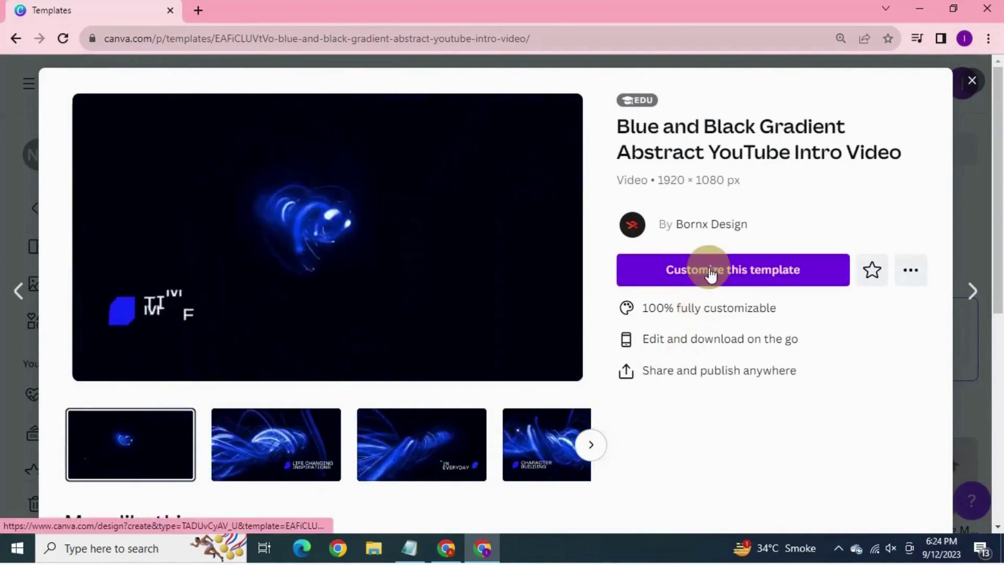
Step: Start customizing the Blue and Black intro template and play its preview
left_click(711, 270)
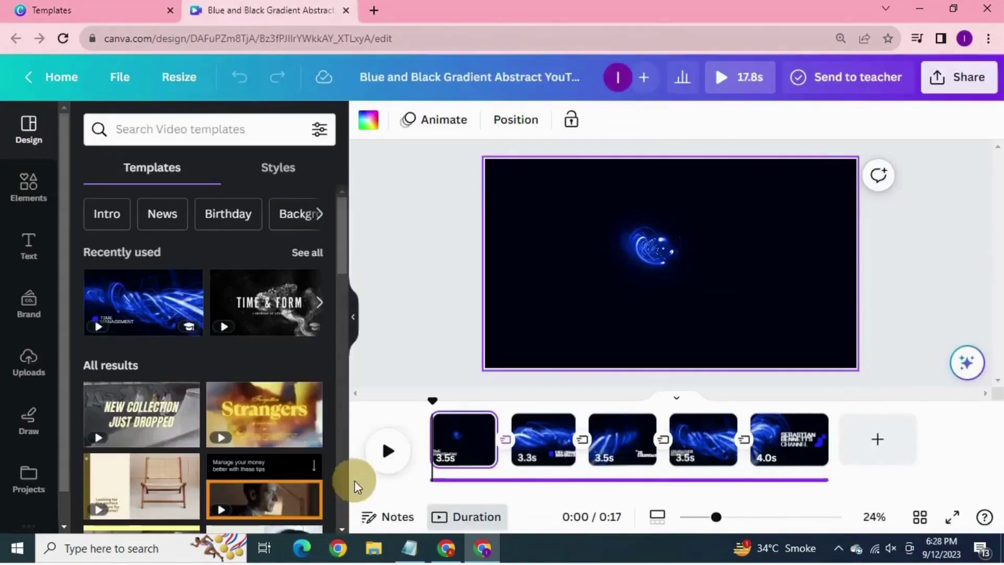
left_click(388, 460)
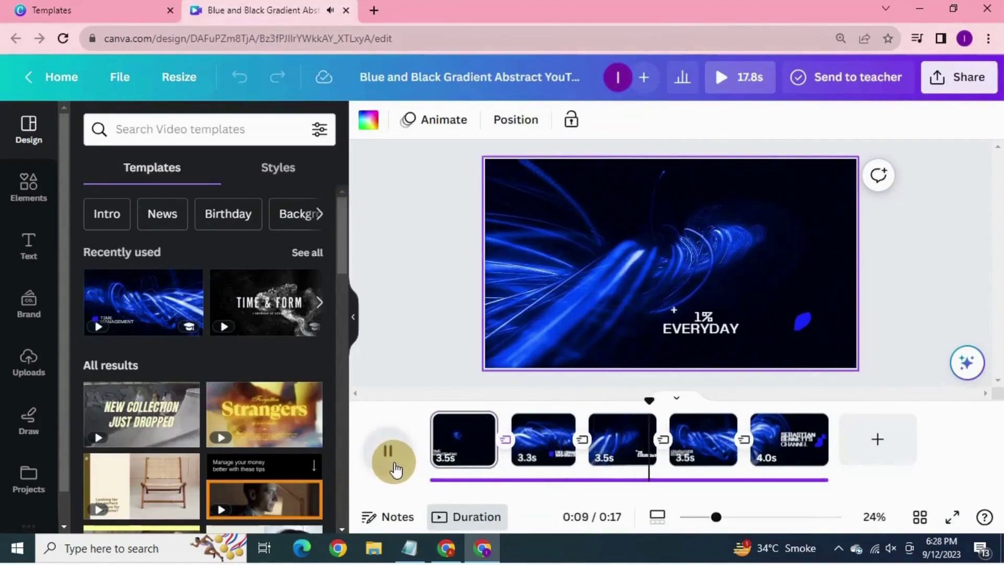
left_click_drag(341, 246, 298, 190)
Step: Search design templates for 'tech intro' and add the GREAT TECH template, making the video 19.5s
left_click(280, 137)
type("tech intro")
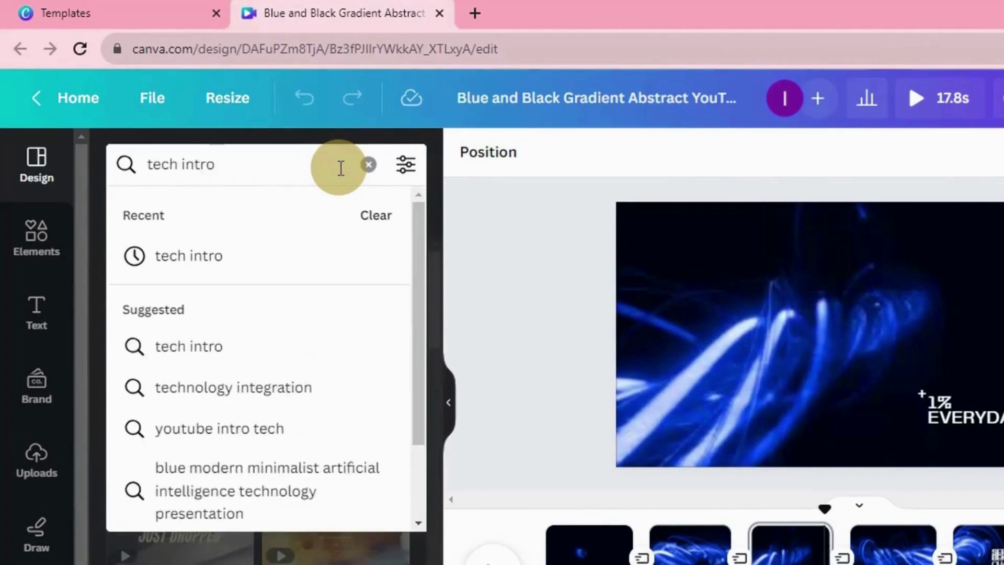
key("Return")
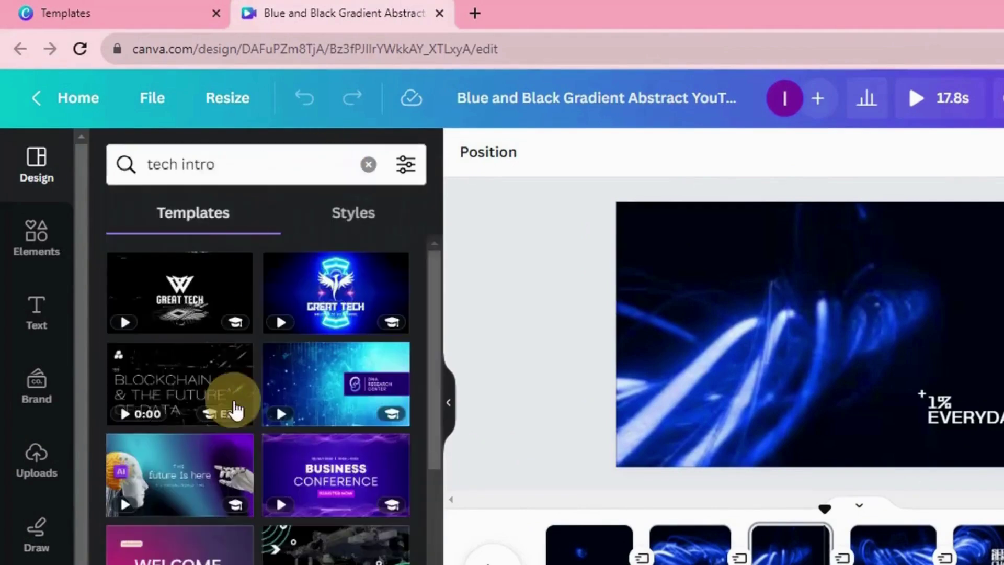
scroll(253, 410, "down", 3)
scroll(253, 410, "down", 2)
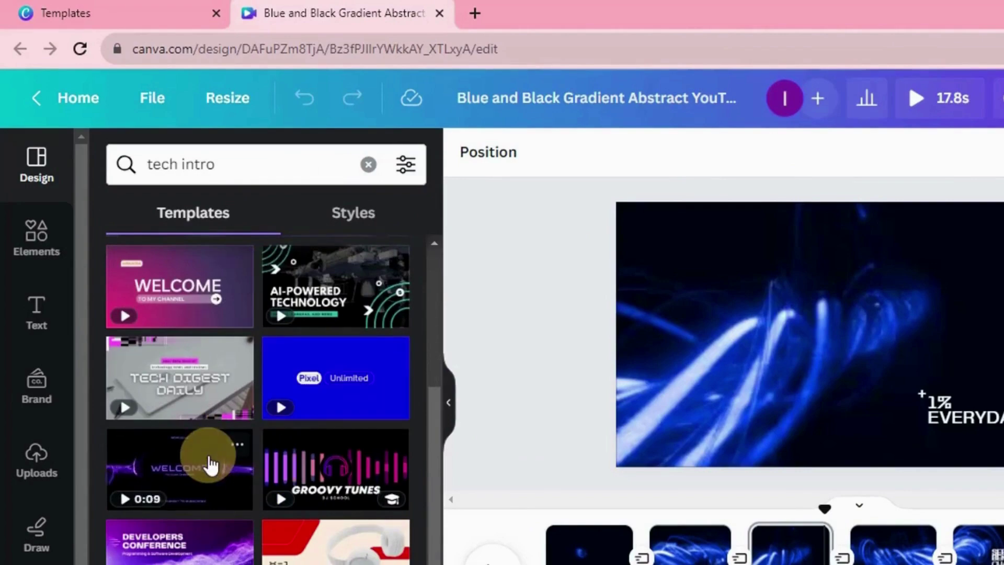
scroll(211, 464, "up", 3)
left_click(338, 267)
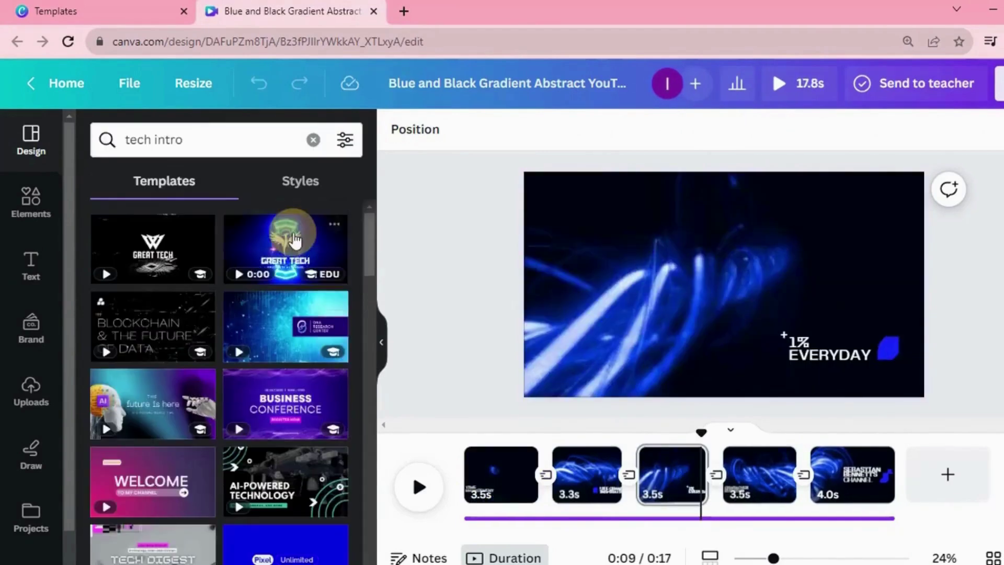
Step: Delete the 3.9s and 4.4s pages, leaving only the 5.0s GREAT TECH page, then play it
left_click(484, 478)
left_click(283, 243)
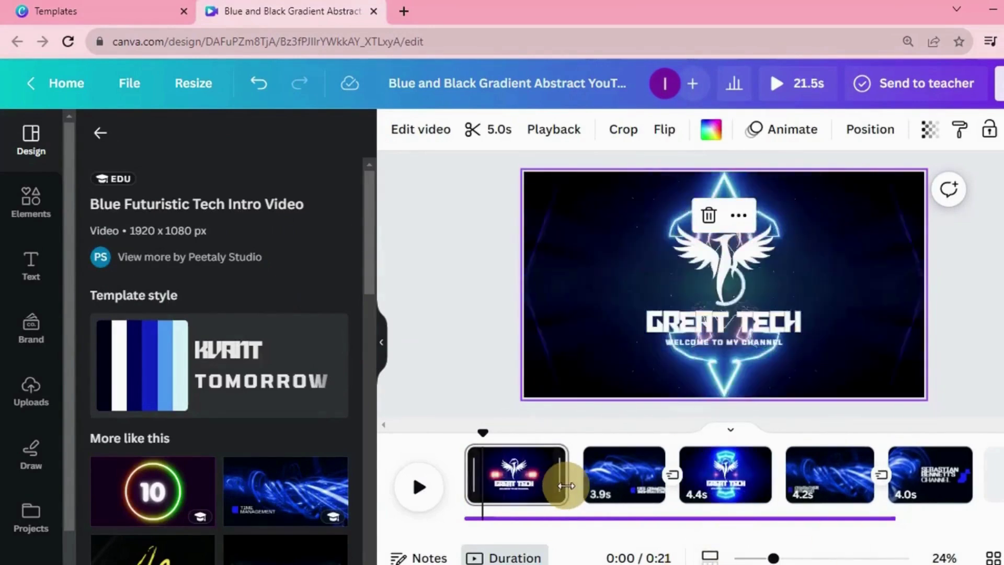
left_click(618, 488)
key("Delete")
key("Delete")
key("Delete")
key("Delete")
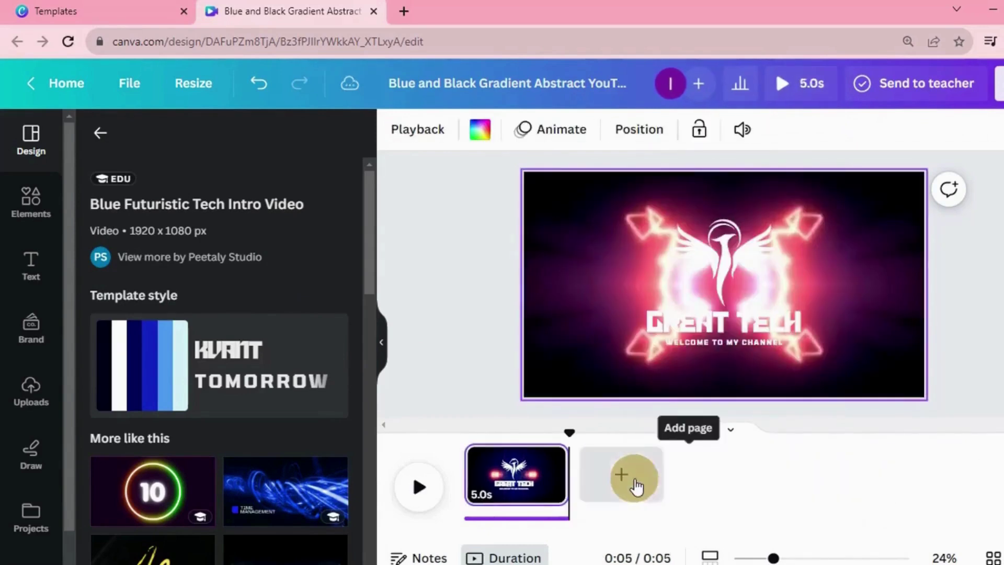
left_click(622, 474)
key("Delete")
left_click(410, 486)
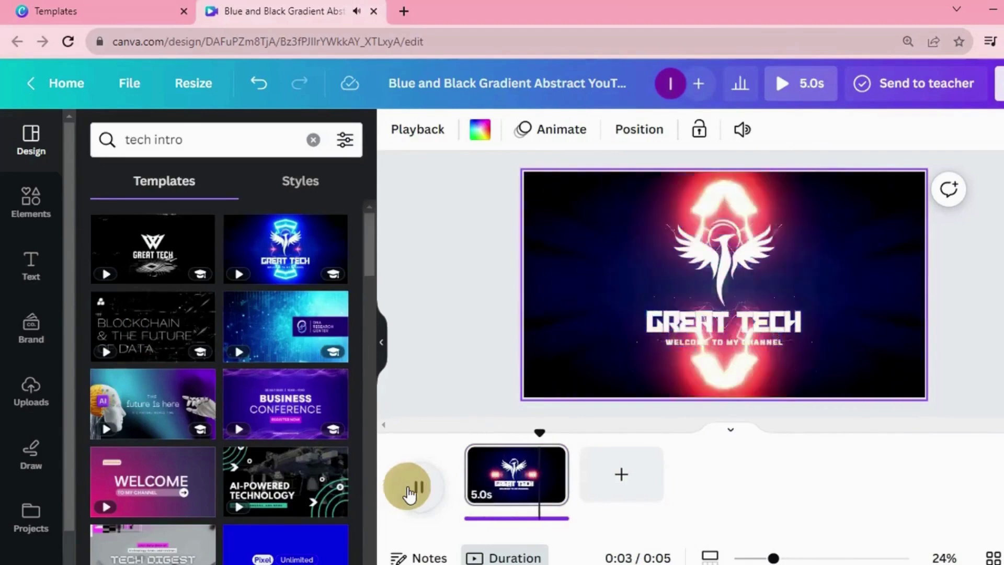
Step: Rewrite the GREAT TECH headline on the canvas so it reads 'TECH REVIEW'
left_click(742, 254)
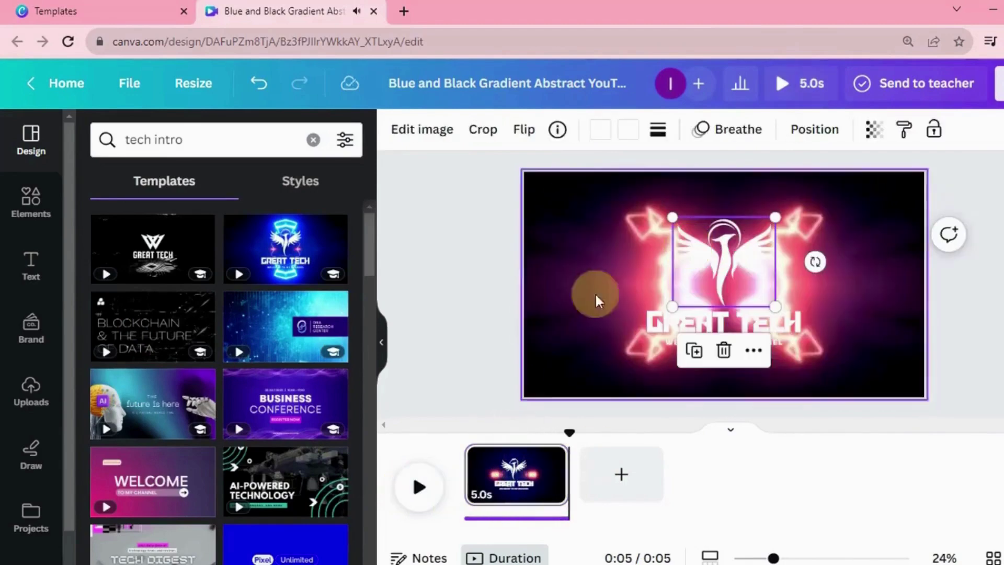
left_click(695, 325)
left_click(697, 324)
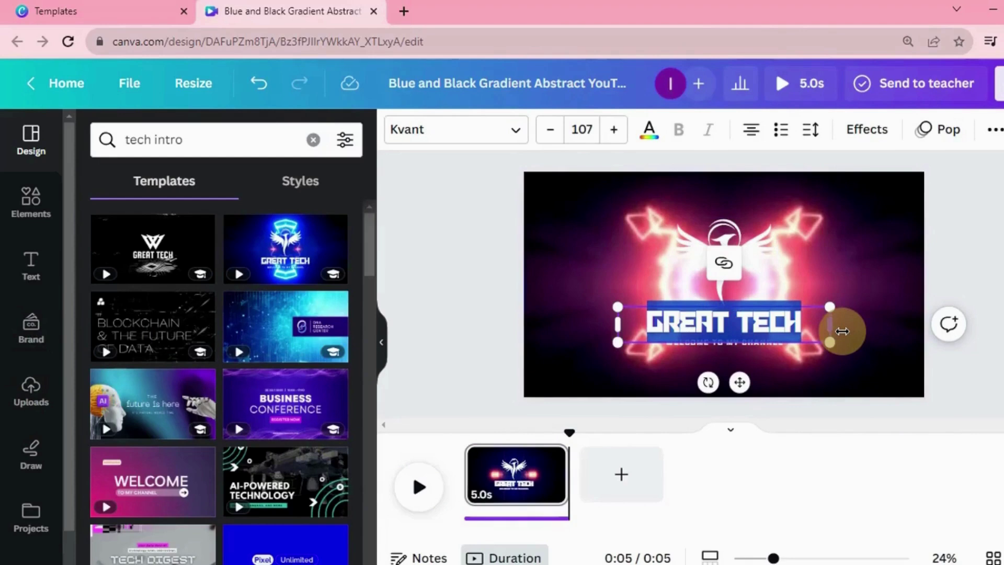
type("T")
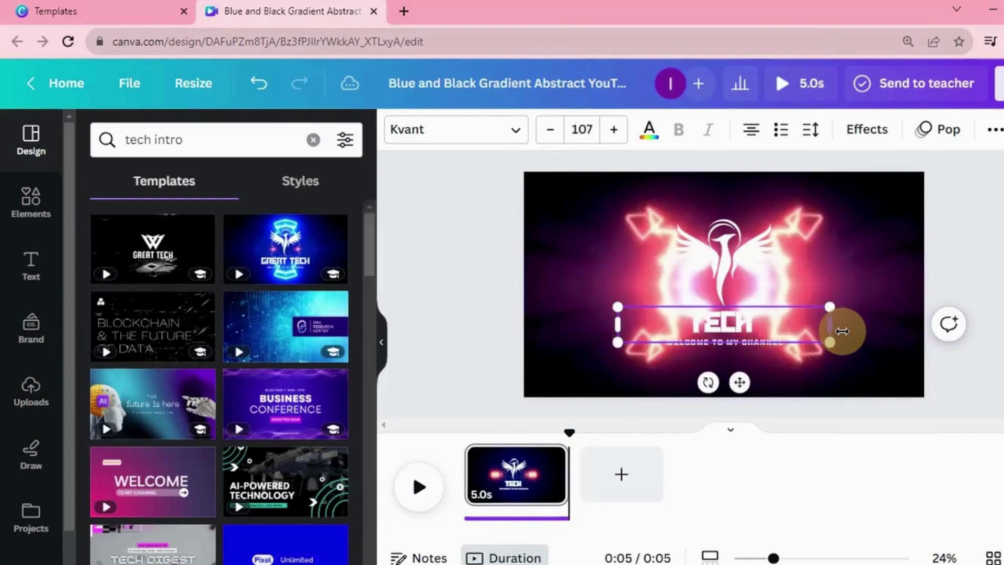
key("BackSpace")
key("BackSpace")
left_click(769, 326)
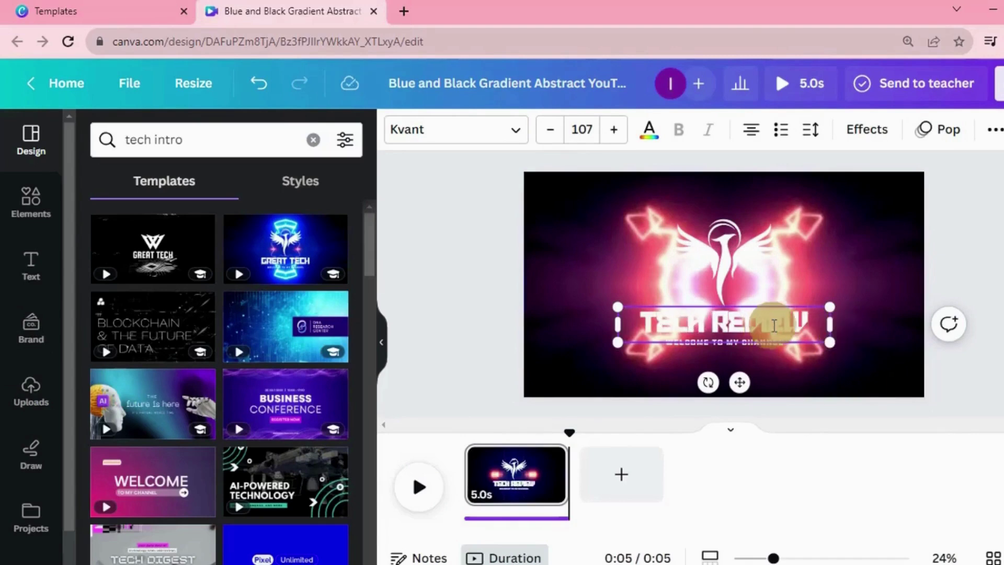
left_click_drag(815, 335, 578, 337)
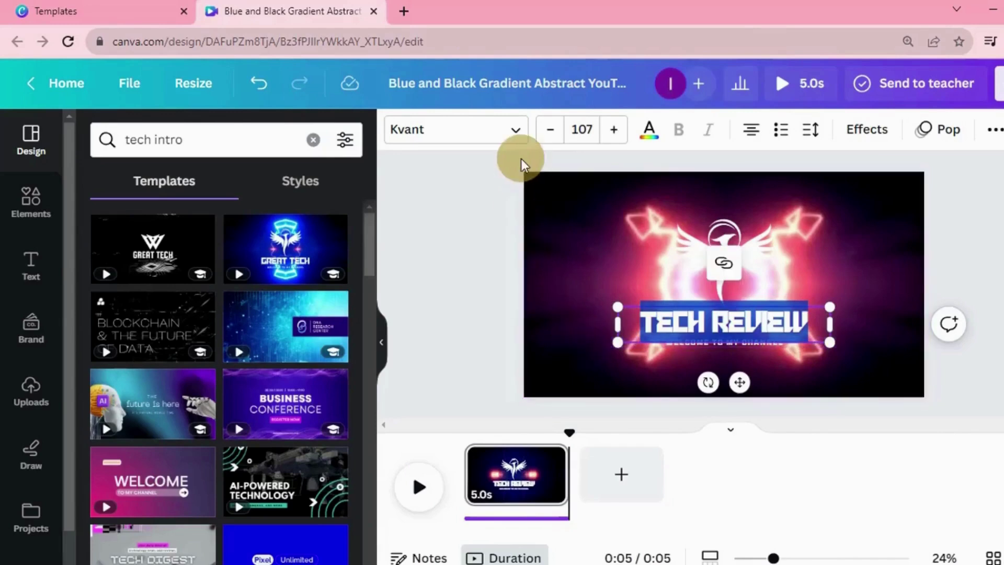
left_click(495, 263)
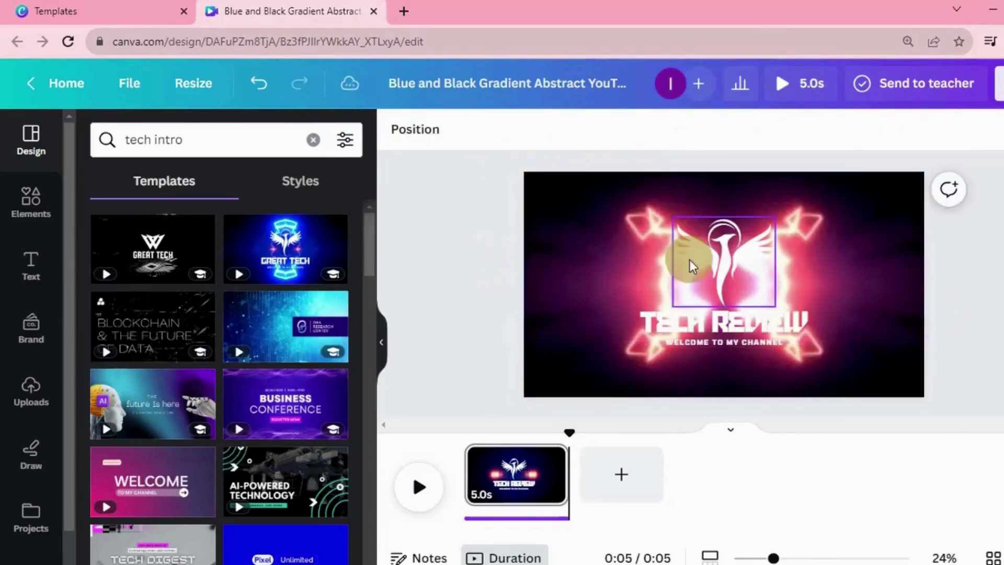
left_click(720, 263)
Step: Upload the Logo image from Local Disk (E:) > YOUTUBE CHANNELS > … > AMFAHH TR folder
left_click(49, 400)
left_click(238, 192)
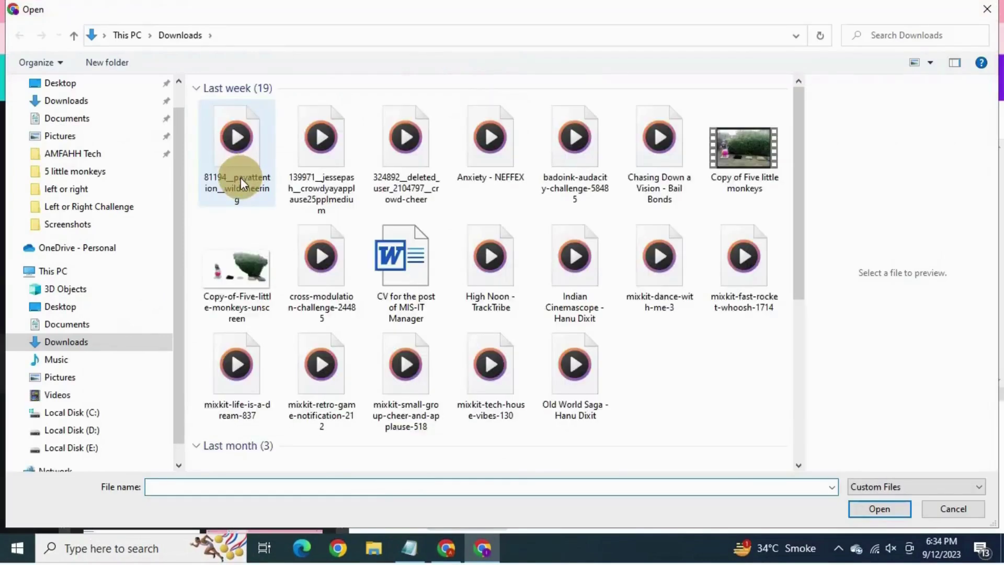
left_click(92, 447)
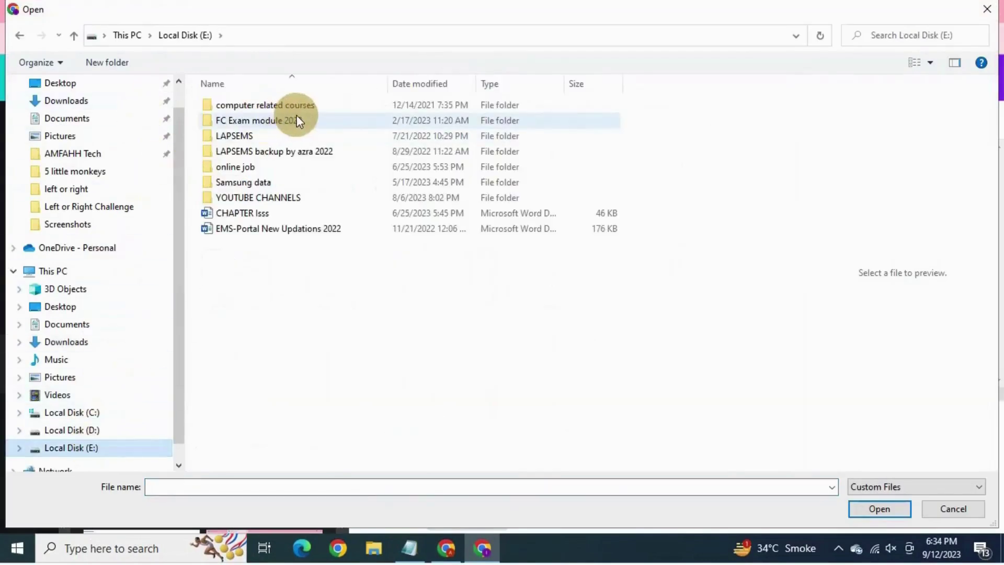
left_click(275, 201)
double_click(275, 202)
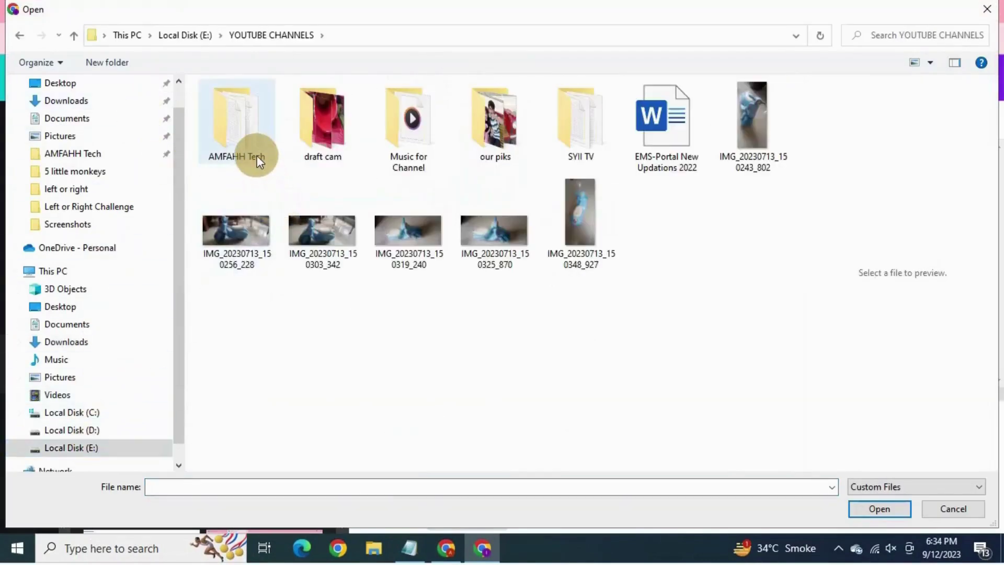
double_click(256, 155)
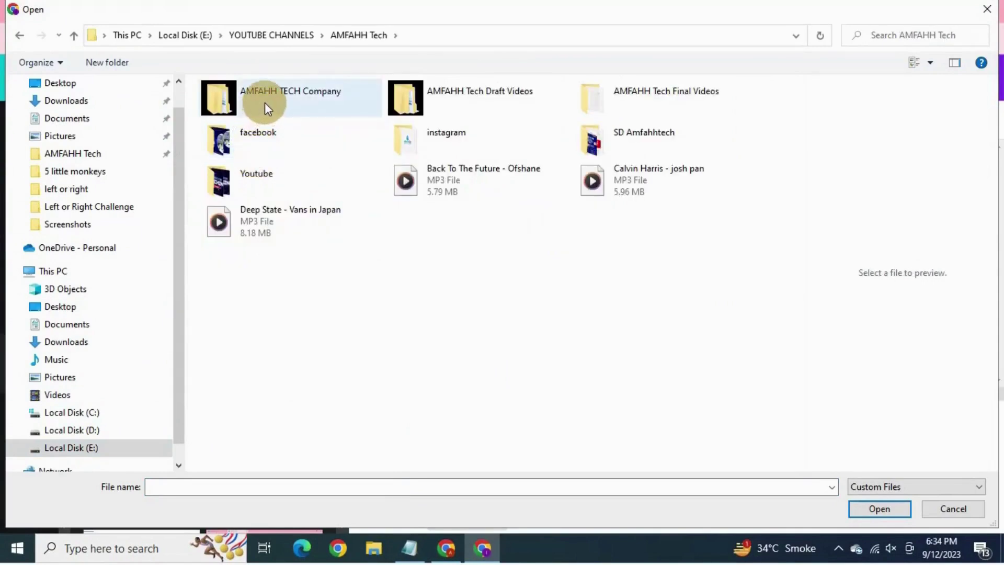
double_click(265, 102)
double_click(265, 103)
double_click(265, 104)
left_click(296, 123)
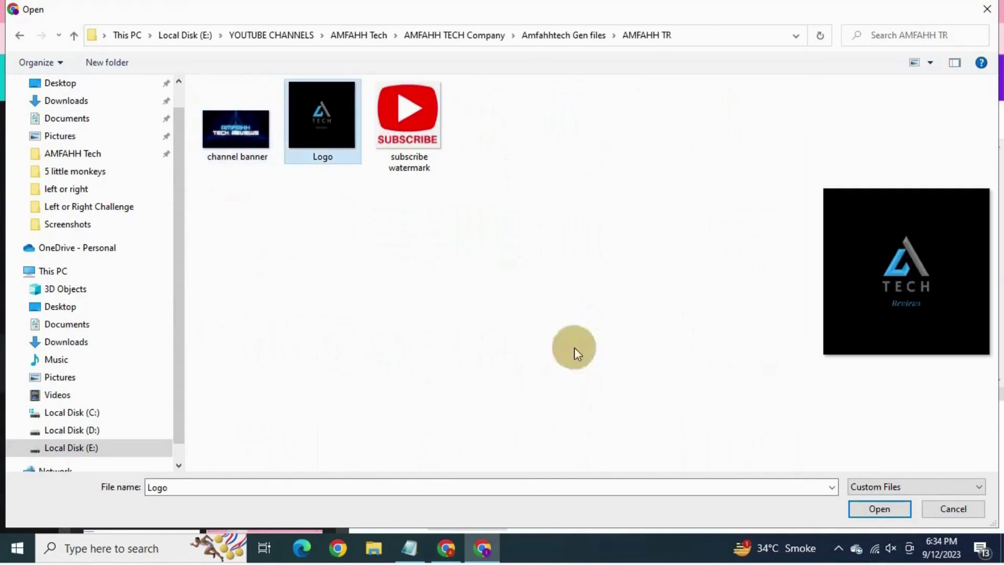
left_click(874, 520)
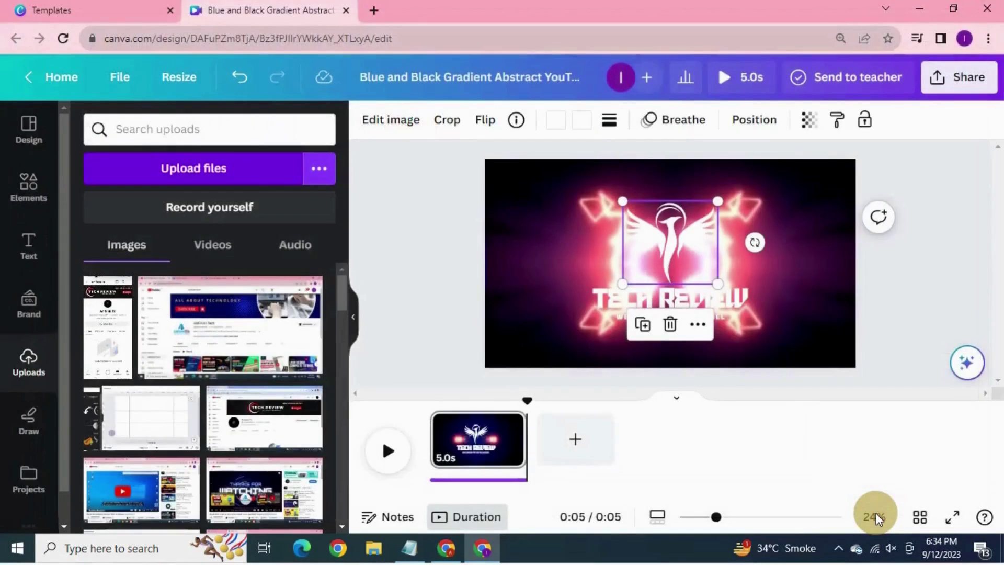
Step: Place the uploaded TECH logo on the design and remove its dark background with BG Remover
left_click(179, 444)
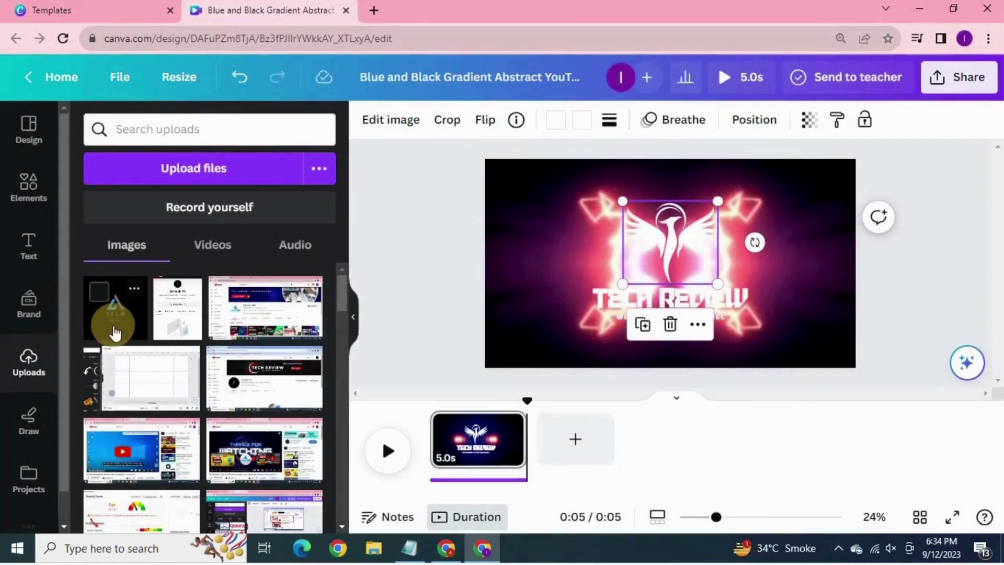
left_click_drag(116, 332, 661, 251)
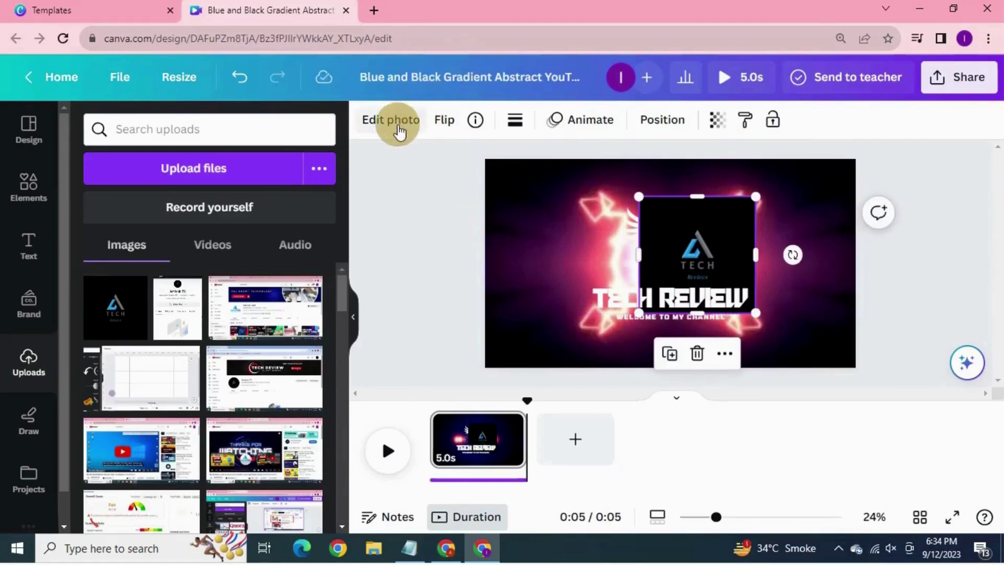
left_click(399, 131)
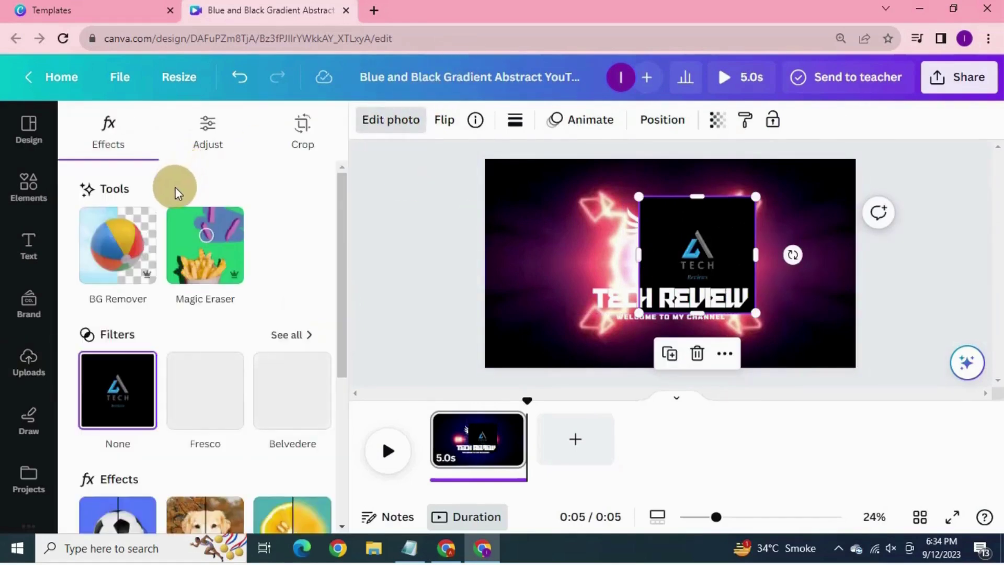
left_click(128, 255)
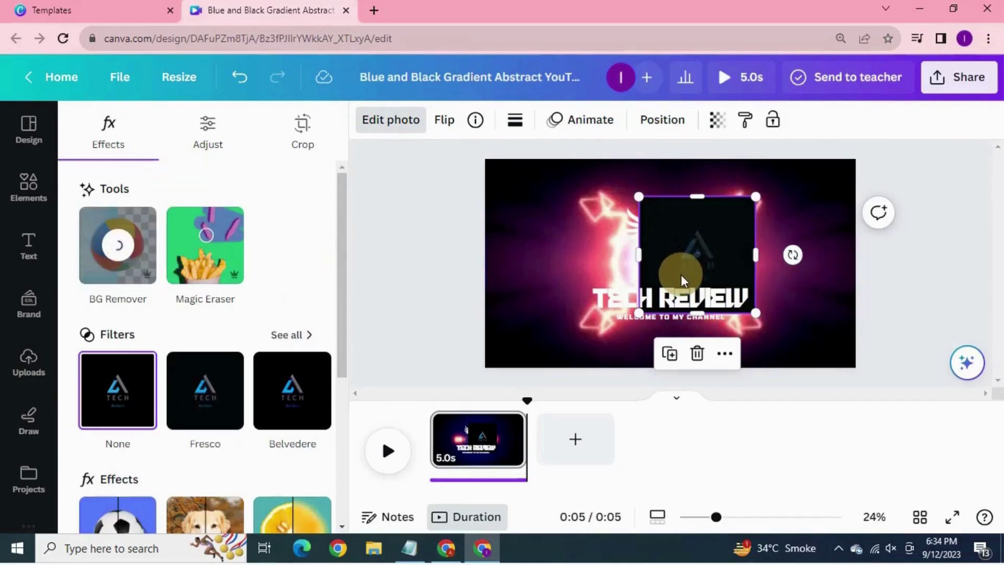
Step: Enlarge the TECH logo and move it to the canvas's right edge
left_click_drag(692, 268, 661, 269)
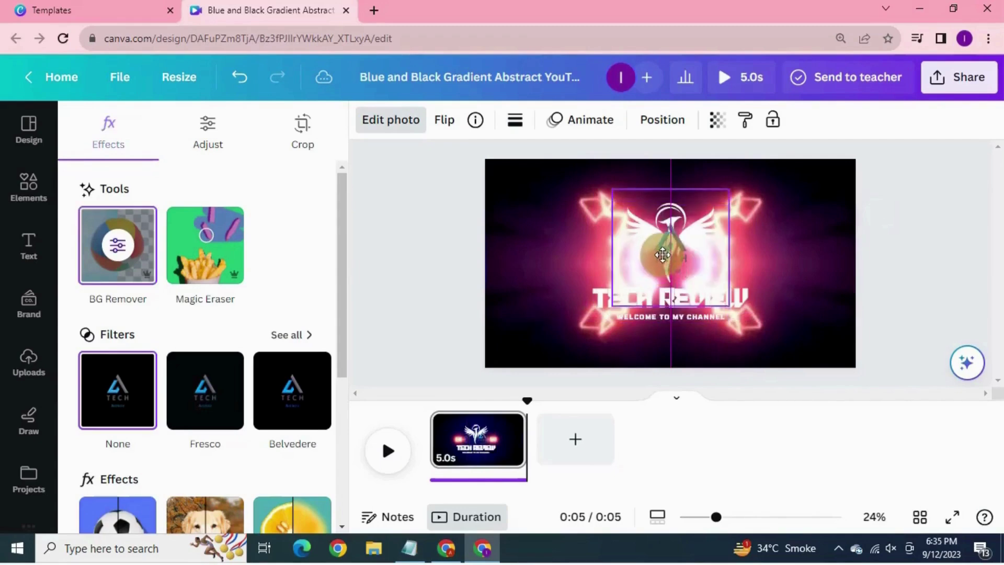
left_click_drag(722, 234, 732, 247)
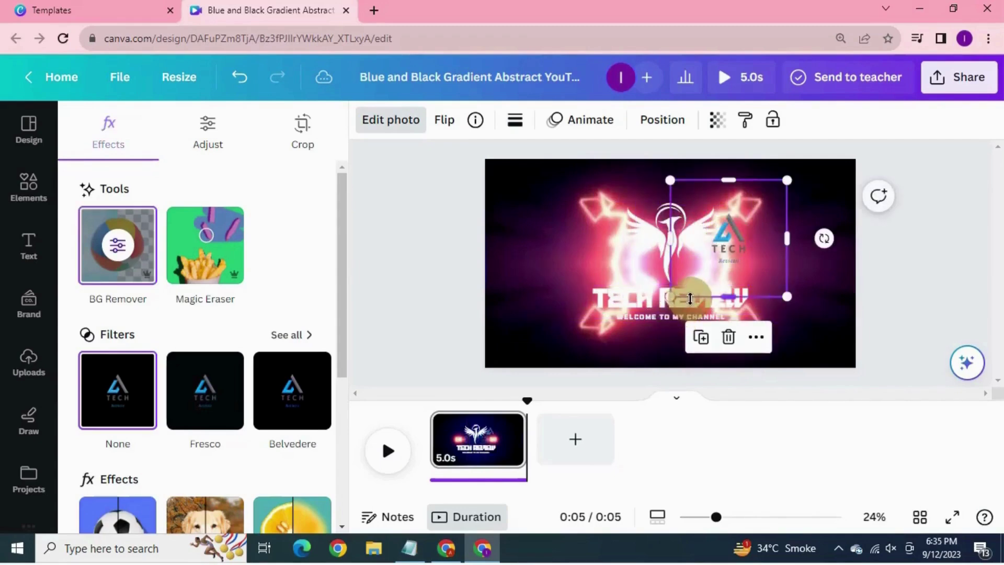
left_click_drag(677, 298, 463, 290)
left_click_drag(688, 343, 599, 242)
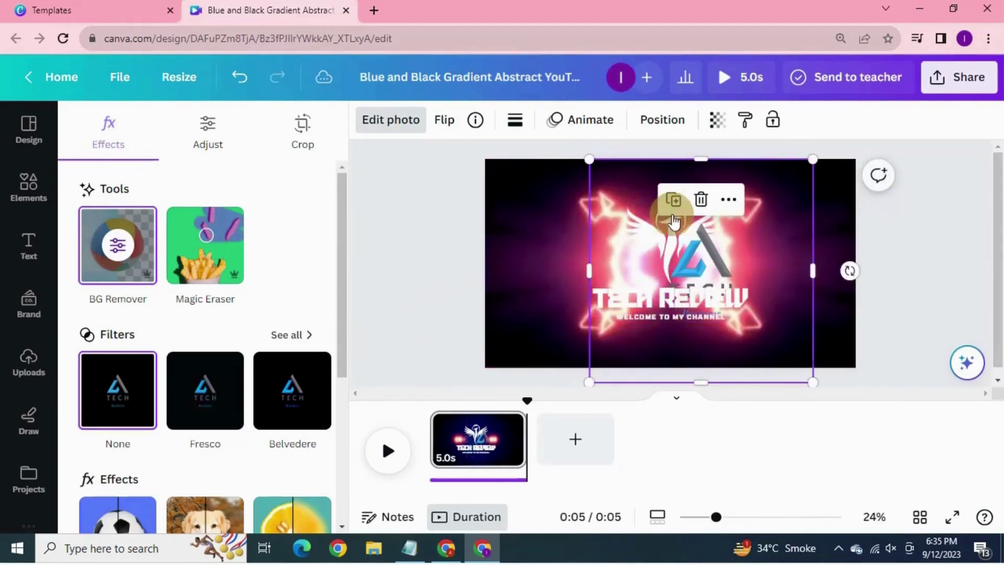
left_click_drag(675, 219, 619, 224)
Step: Delete the phoenix wing emblem from the design
left_click(646, 232)
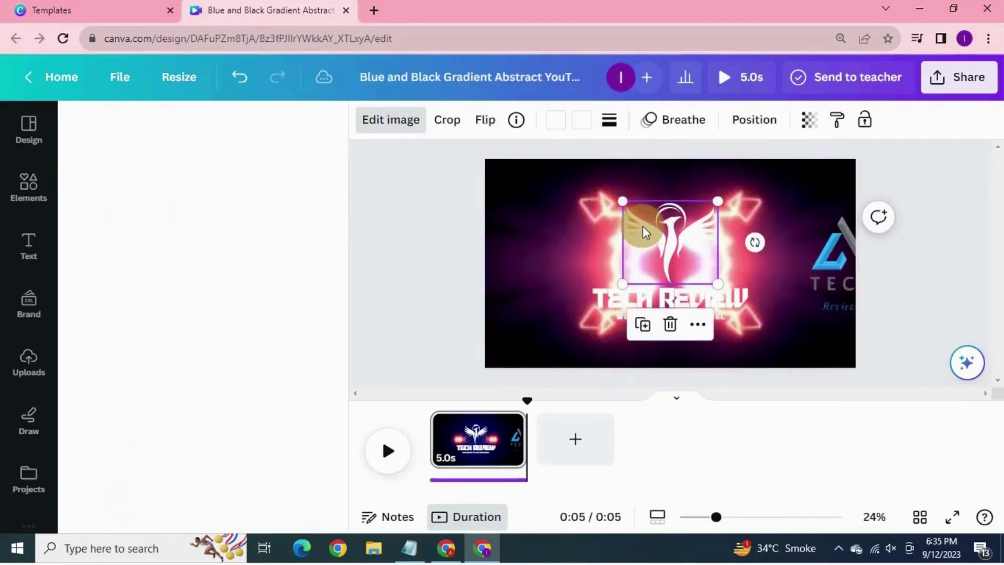
key("Delete")
left_click(795, 260)
Step: Move the TECH logo to the centre above the title and shrink it to fit
left_click_drag(811, 267, 648, 263)
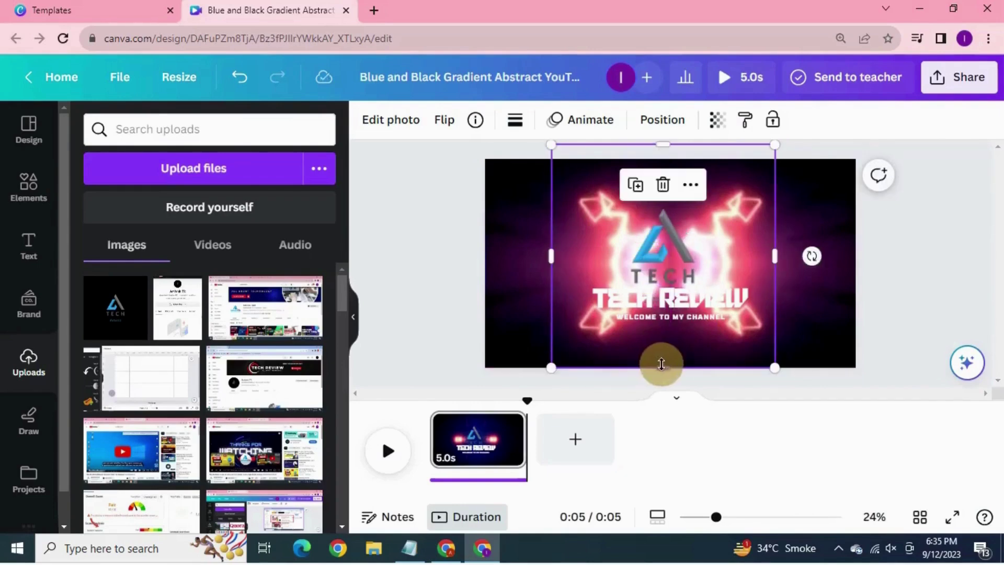
left_click_drag(661, 364, 669, 288)
left_click_drag(550, 146, 563, 187)
left_click_drag(708, 260, 688, 260)
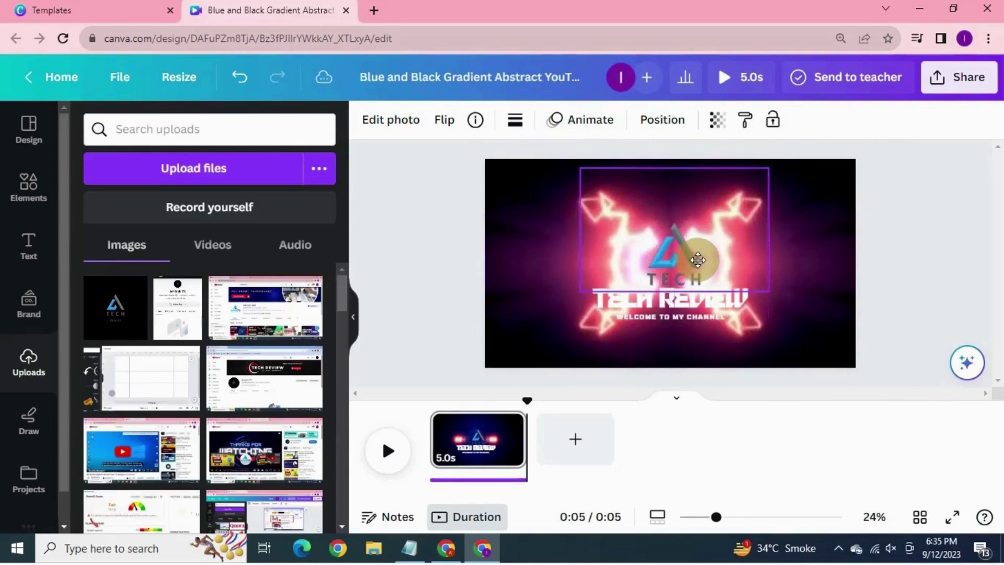
Step: Adjust the TECH logo: Brightness, Contrast, Shadows and Whites to 100, Highlights to 39
left_click_drag(694, 260, 695, 260)
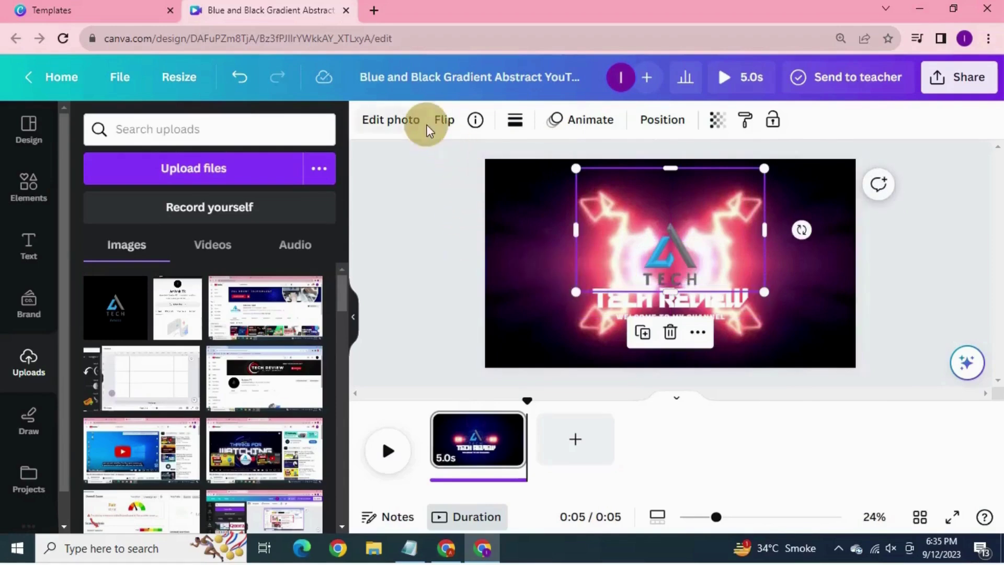
left_click(406, 127)
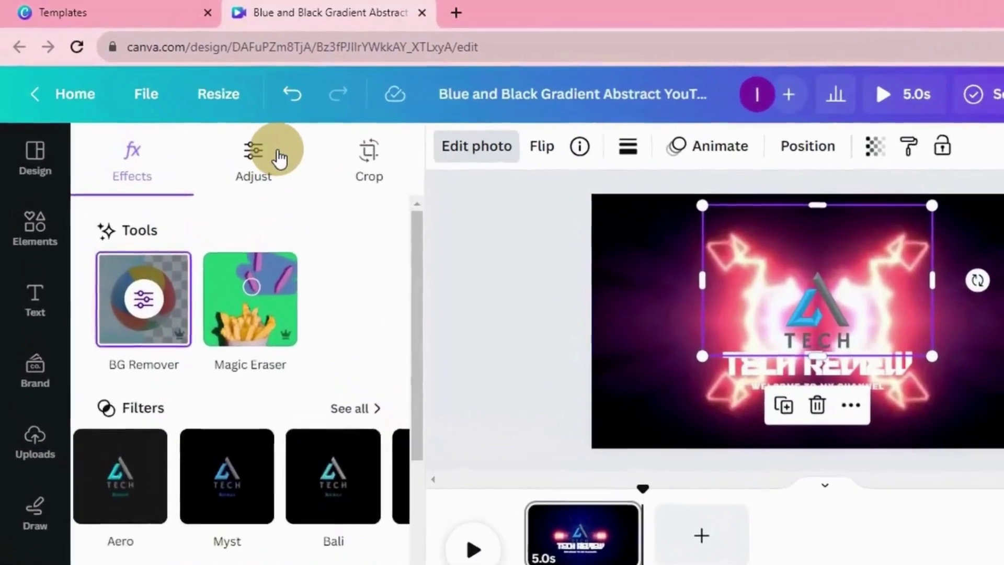
left_click(229, 126)
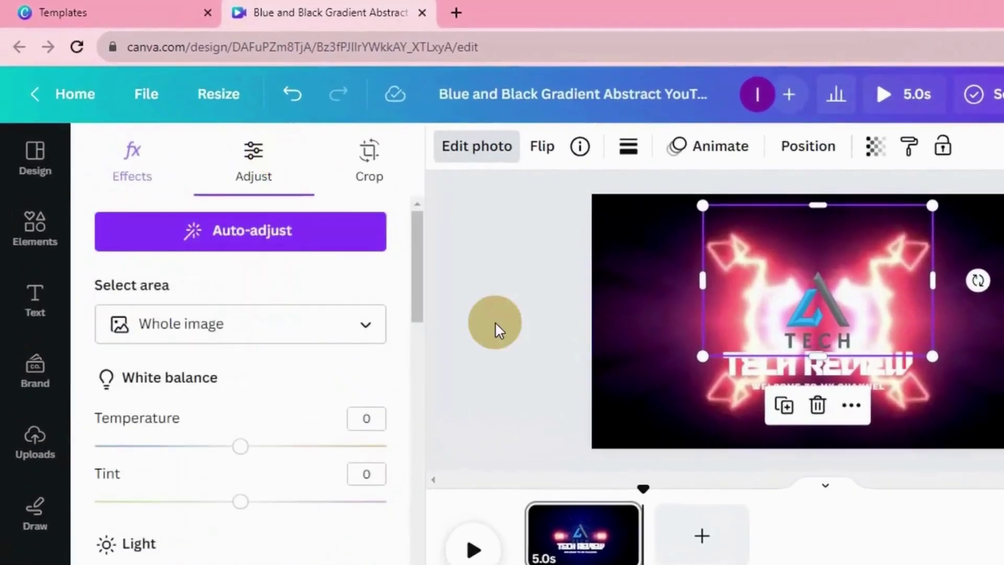
scroll(225, 425, "down", 5)
left_click_drag(239, 345, 473, 346)
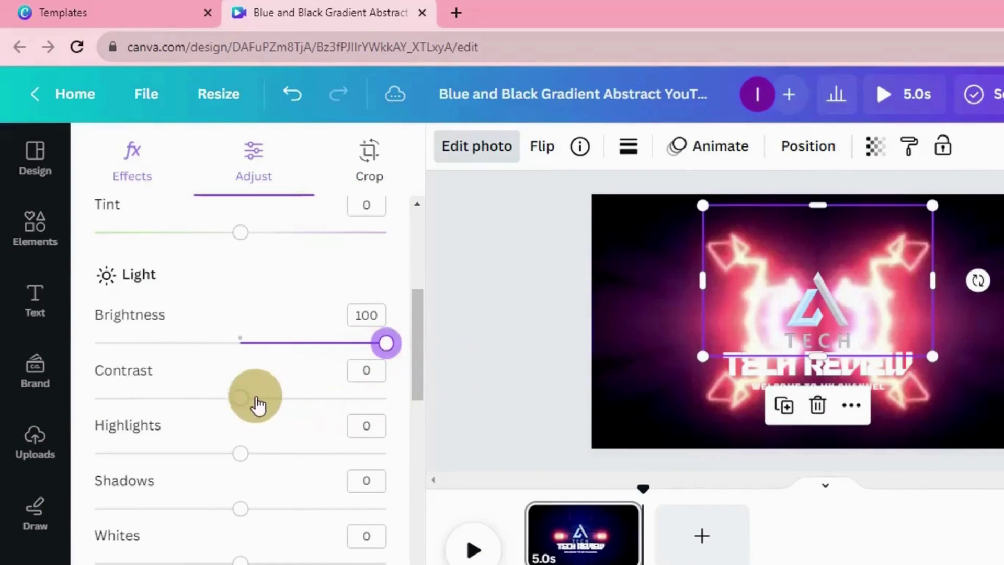
left_click_drag(250, 398, 500, 397)
left_click_drag(240, 453, 299, 460)
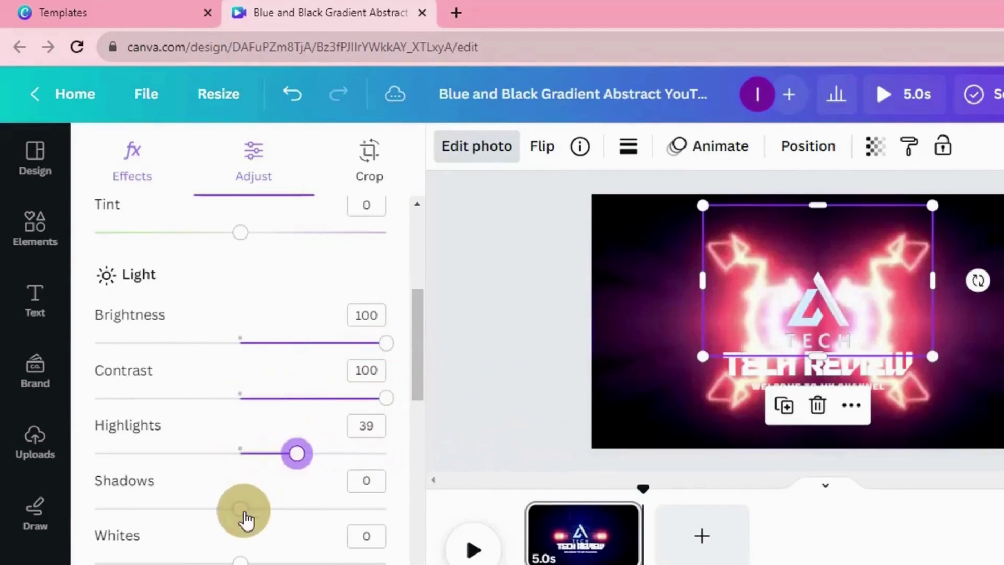
left_click_drag(242, 512, 433, 558)
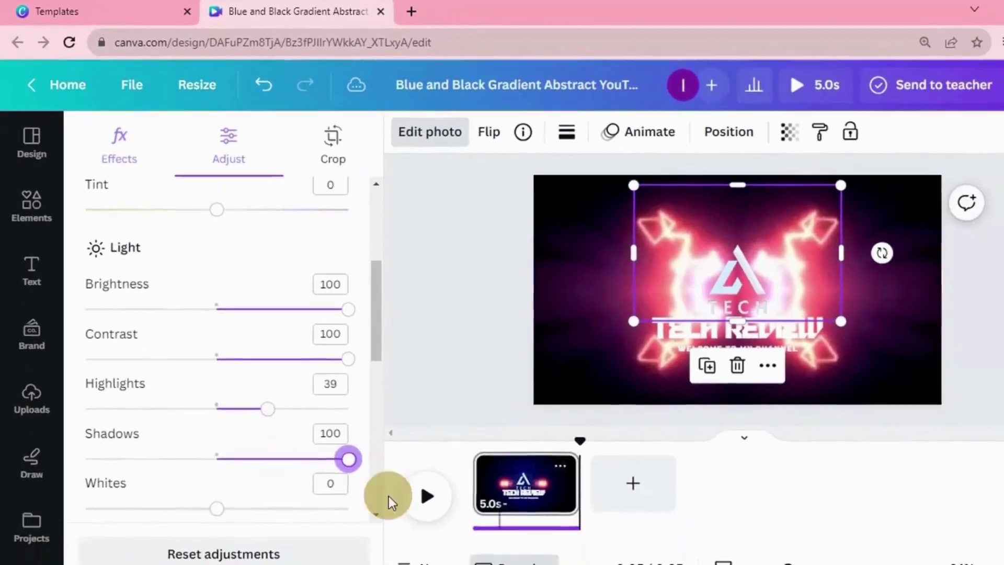
left_click_drag(205, 511, 340, 505)
left_click(416, 503)
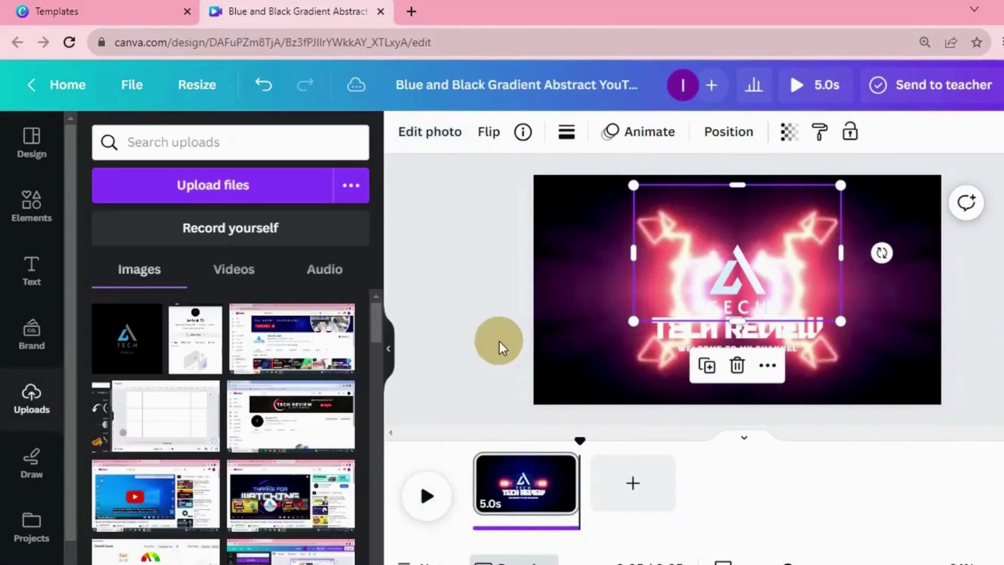
Step: Nudge the TECH REVIEW title and the TECH logo slightly down so they sit together
left_click(500, 345)
left_click_drag(762, 343, 721, 357)
left_click(635, 328)
left_click_drag(635, 329, 634, 349)
left_click(746, 253)
left_click_drag(747, 280, 751, 294)
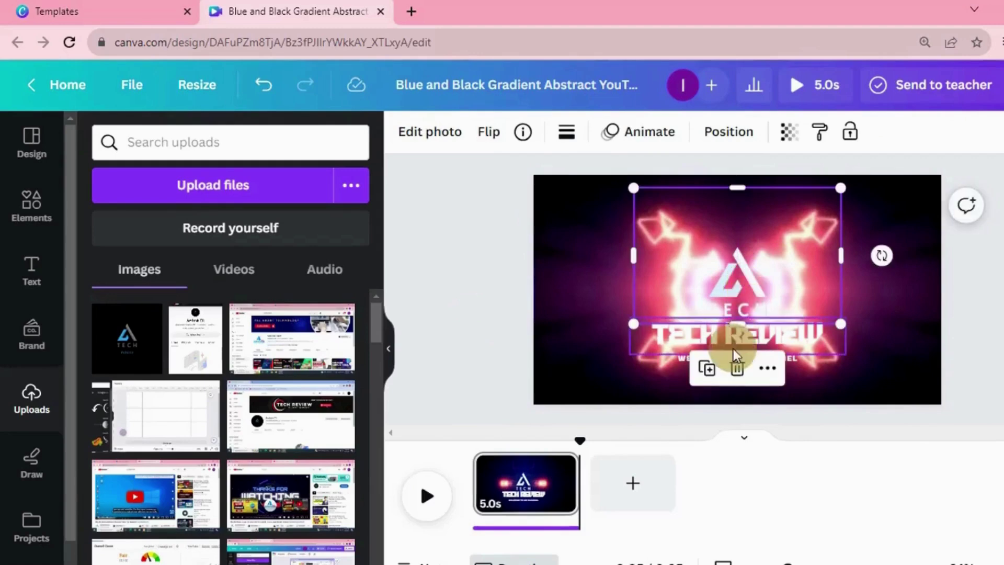
left_click(799, 332)
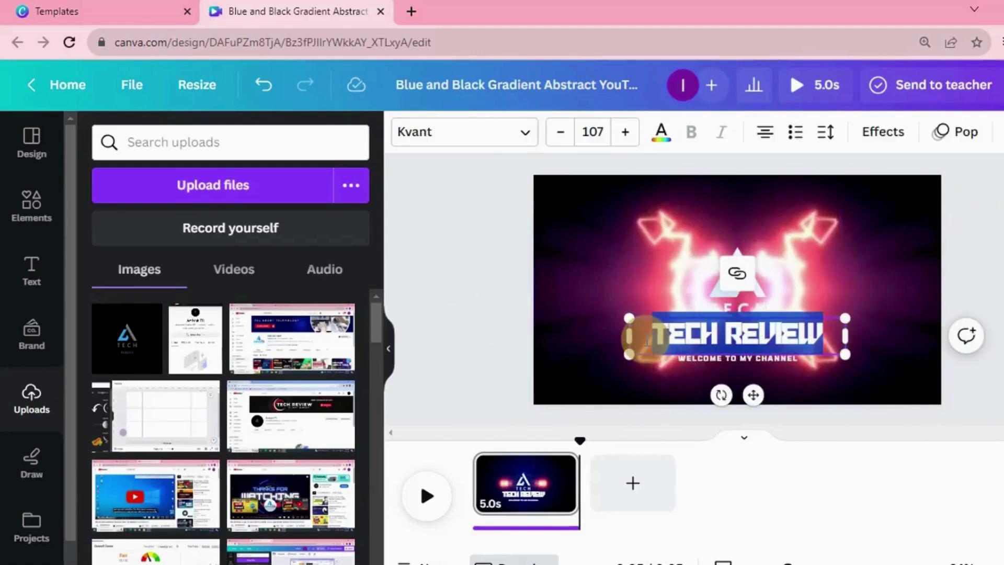
left_click(499, 325)
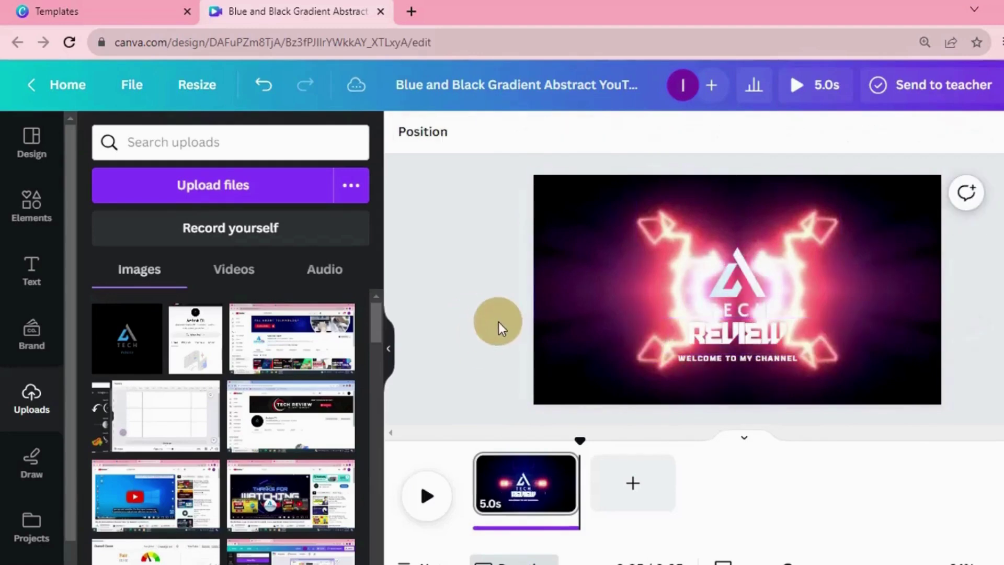
left_click(701, 349)
left_click(489, 497)
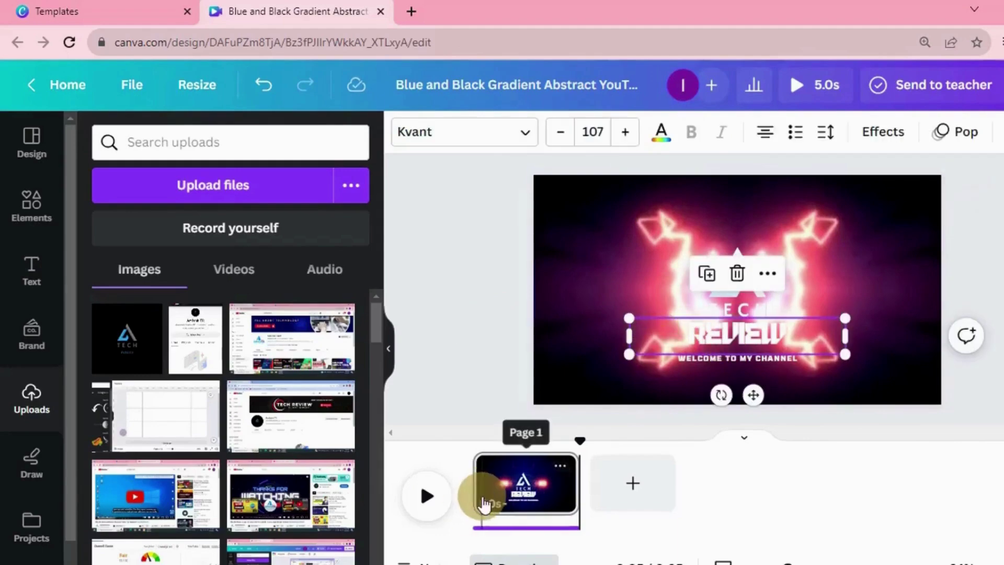
Step: Play the intro preview and scrub through its existing audio track
left_click(426, 497)
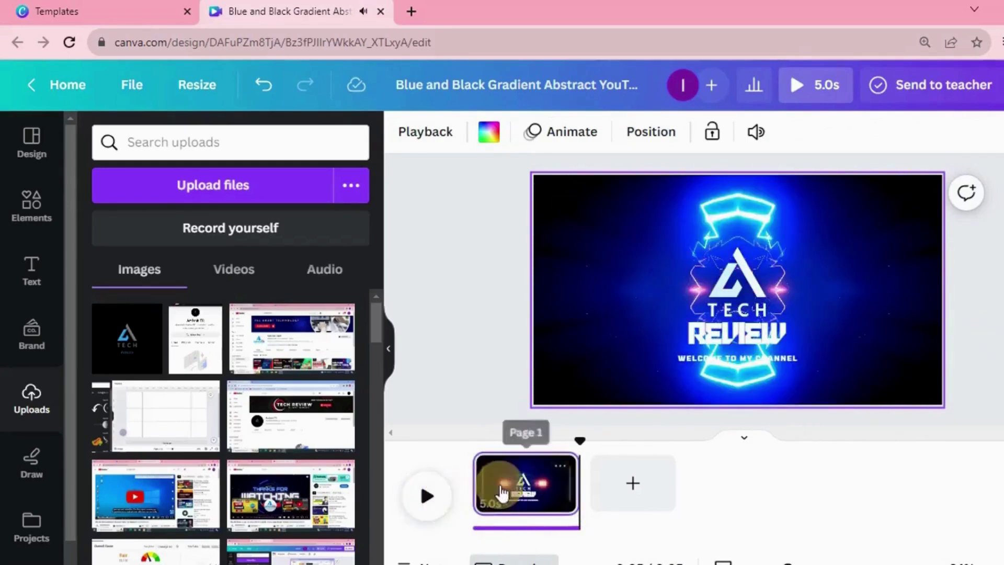
left_click(530, 531)
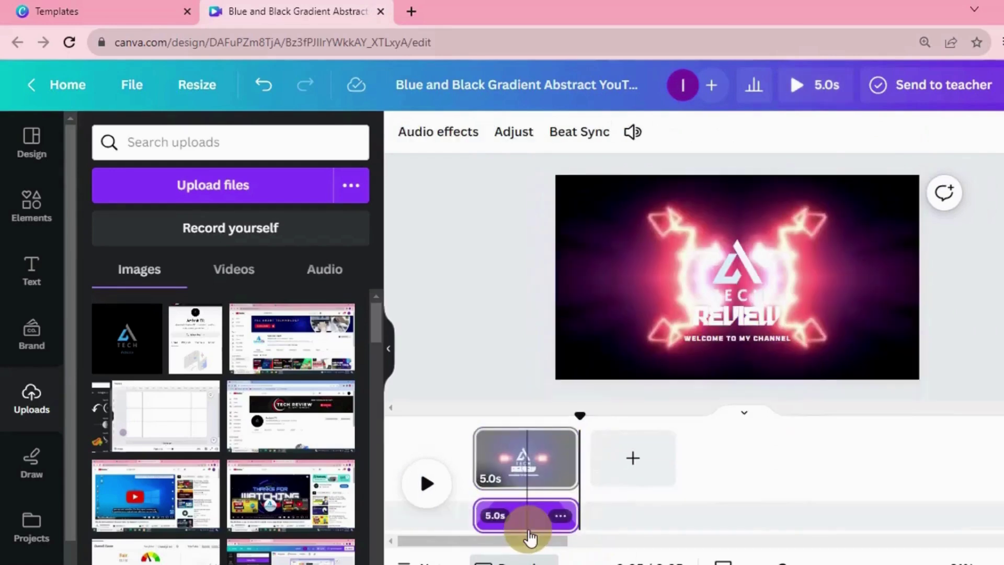
left_click(533, 525)
left_click(531, 522)
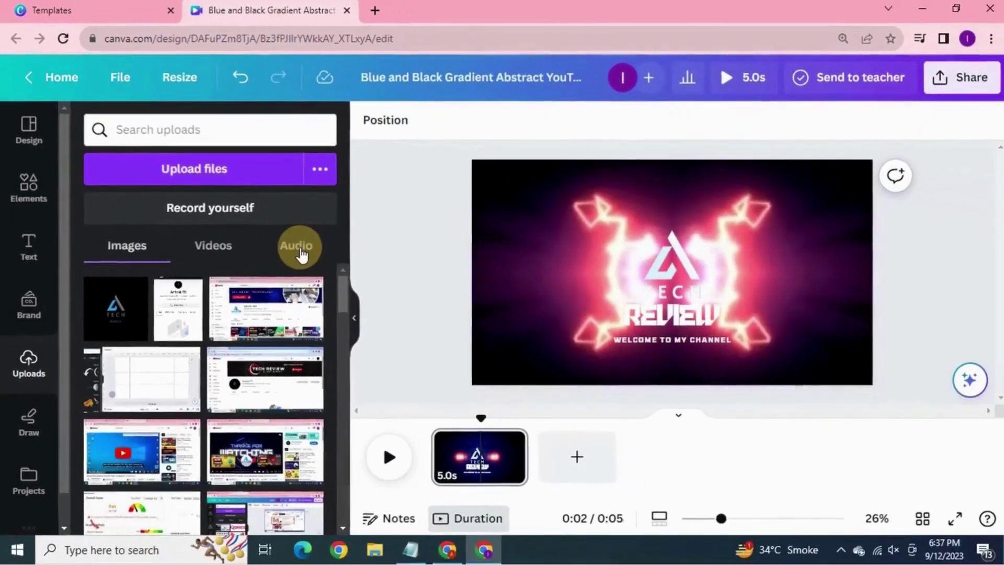
Step: Add 'The Urban Groove' from uploaded audio to the intro as a 4.7s track
left_click(329, 274)
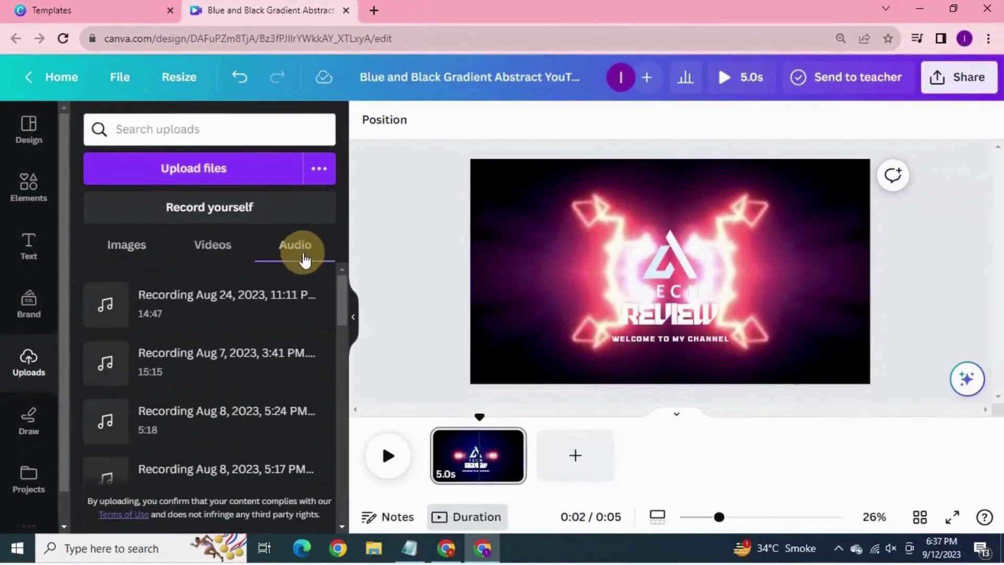
left_click_drag(341, 314, 336, 556)
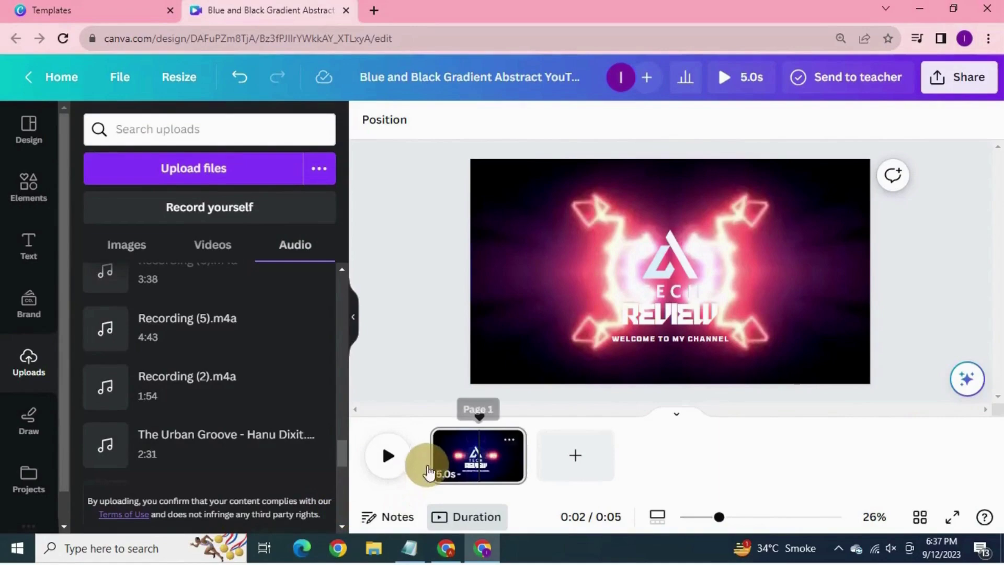
left_click(294, 451)
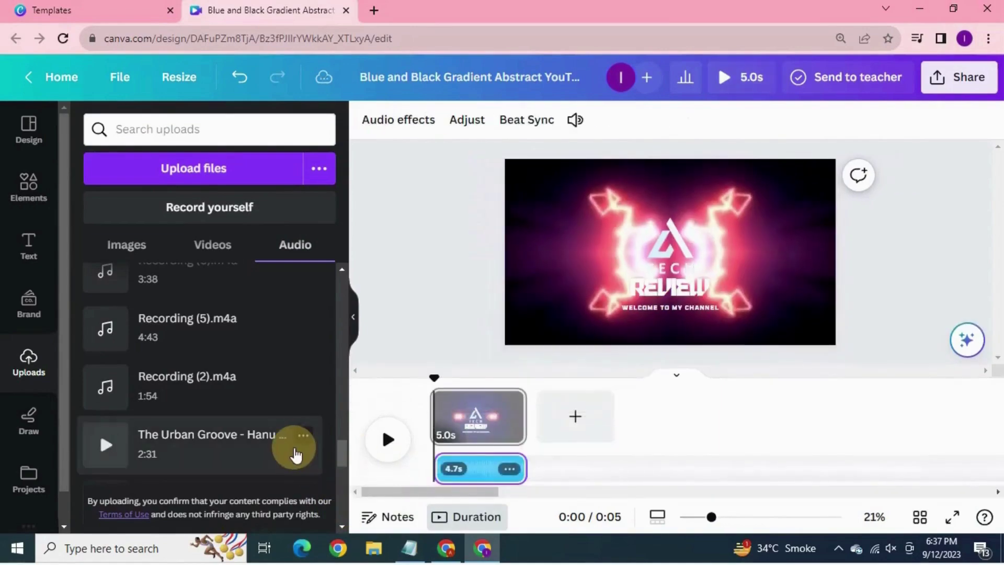
Step: Preview the intro with its new music and rename the design 'intro TR'
left_click(472, 277)
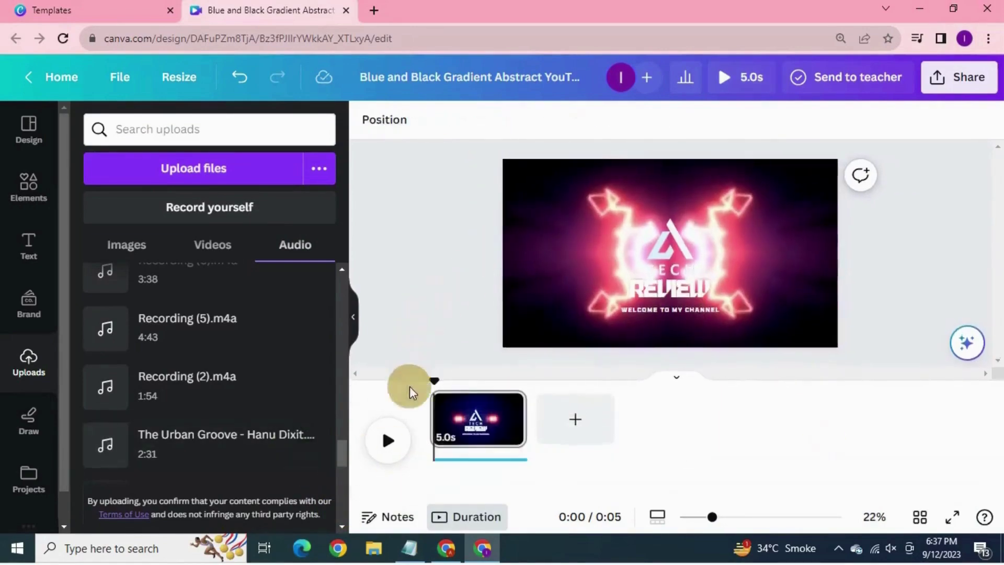
left_click(394, 452)
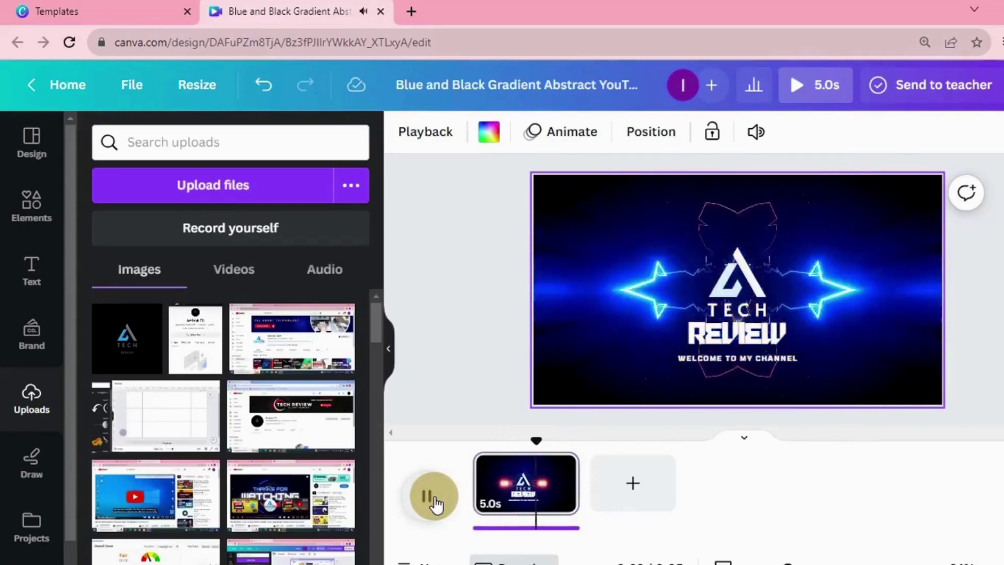
left_click(534, 86)
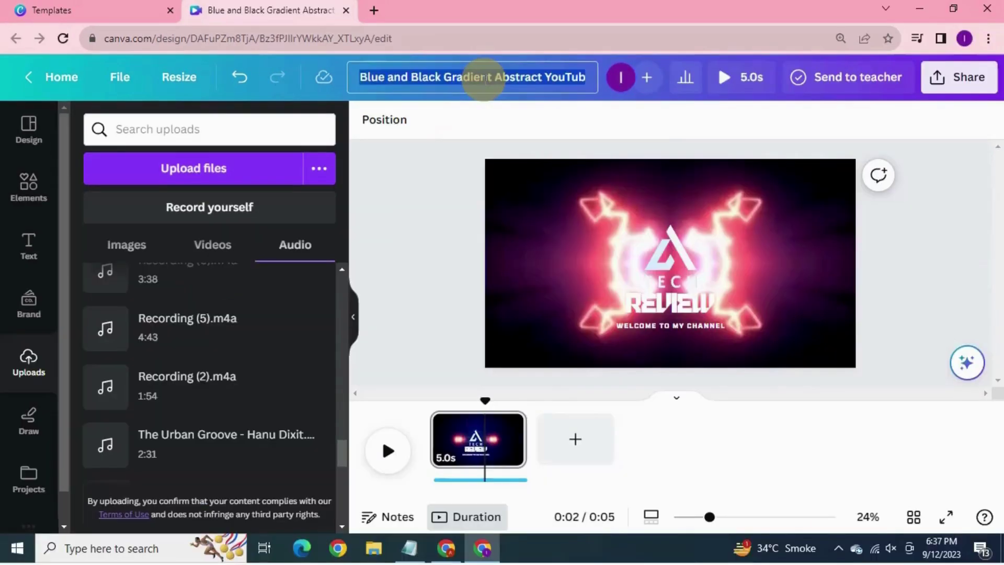
type("intro TR")
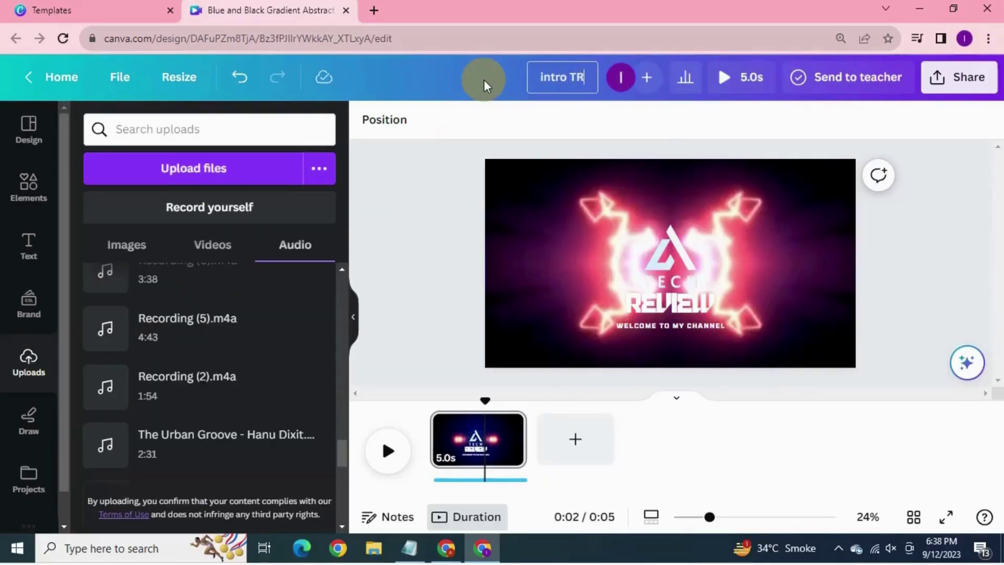
Step: Download the design as an MP4 and confirm intro TR.mp4 (6.6 MB) finished downloading
left_click(961, 100)
scroll(850, 369, "down", 3)
left_click(810, 330)
left_click(811, 343)
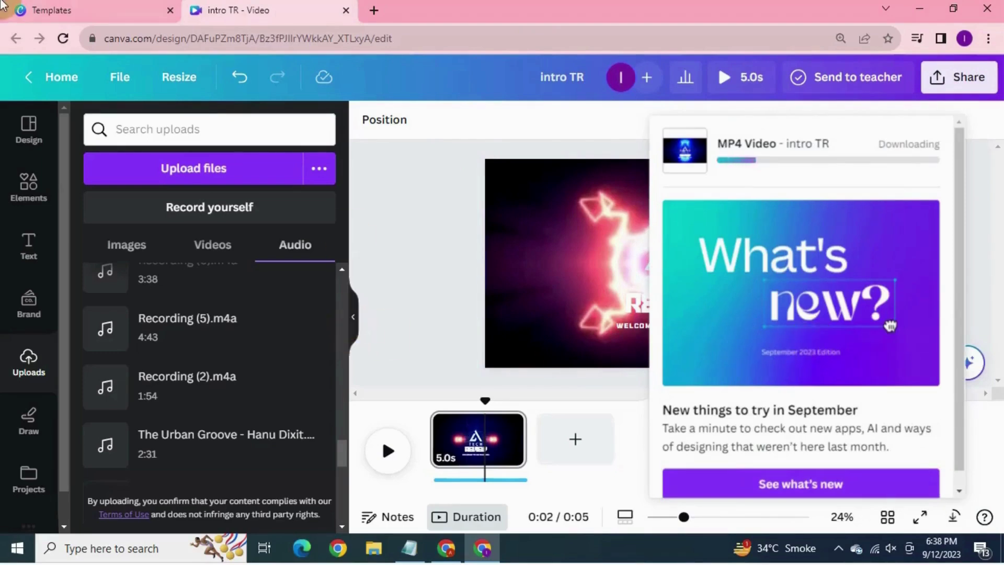
mouse_move(3, 6)
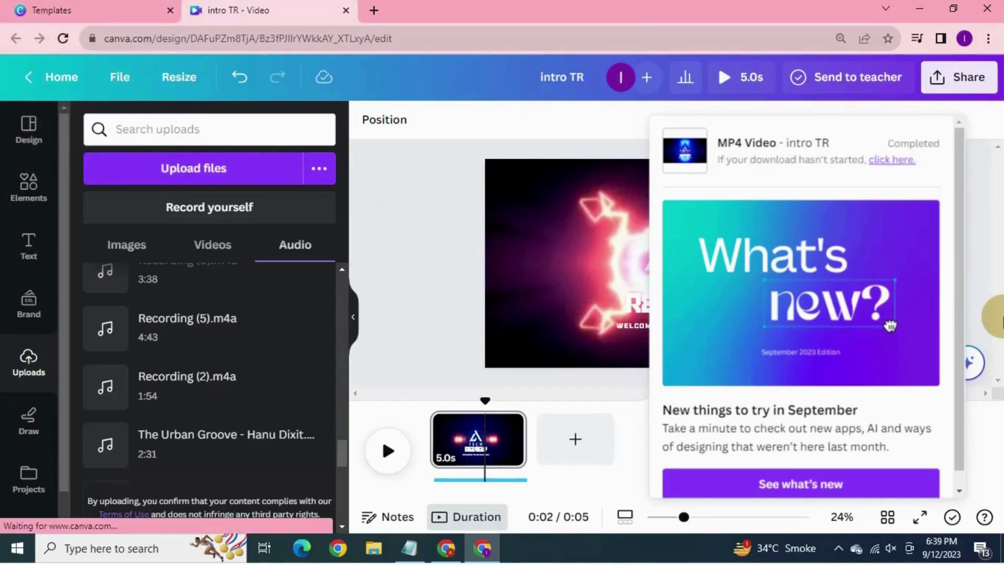
left_click(918, 38)
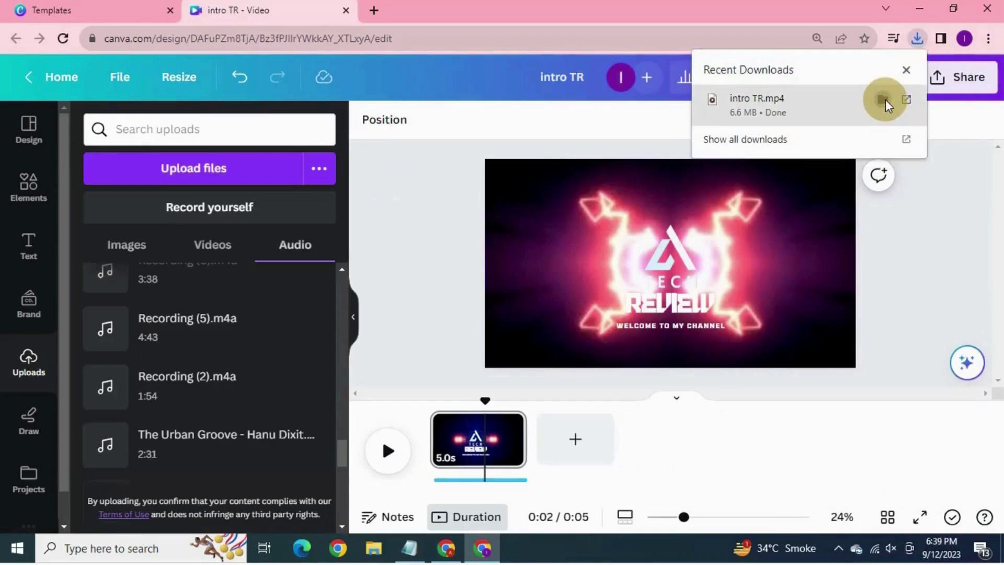
Step: Show intro TR.mp4 in the Downloads folder and play the 6.55 MB video
left_click(884, 100)
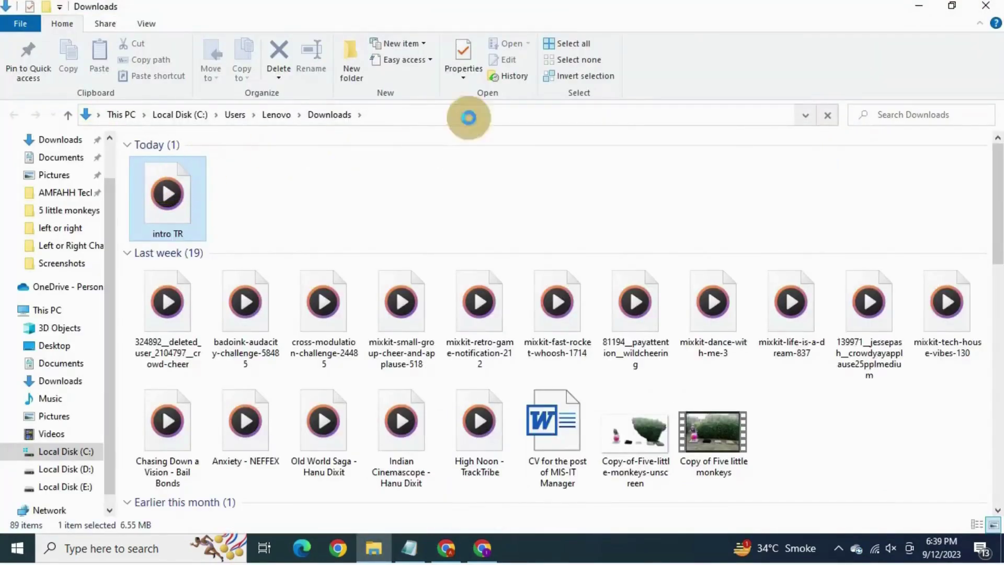
key("Return")
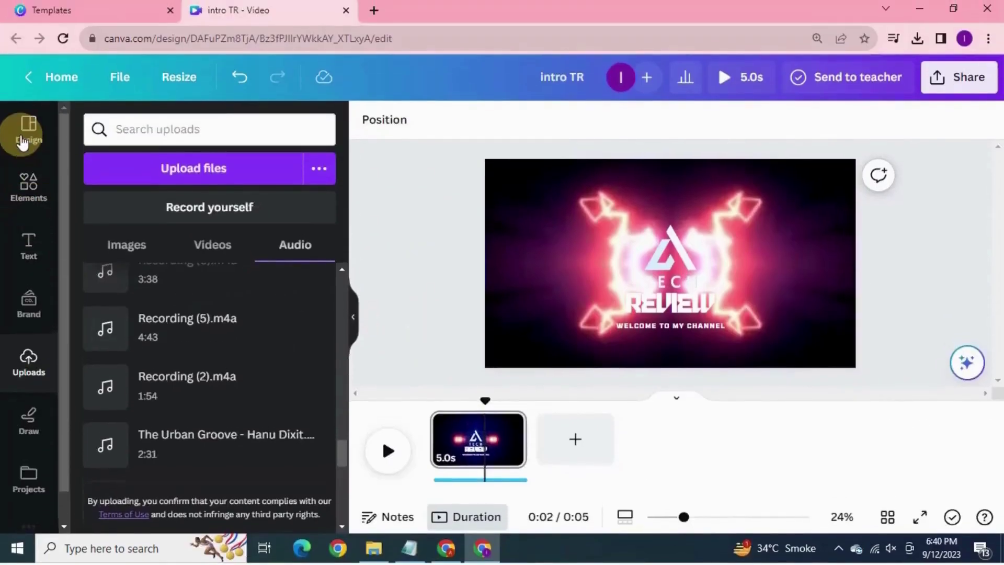
Step: Search templates for 'cooking', add Master the Art of Cooking as page two, and preview the 15s video
left_click(22, 142)
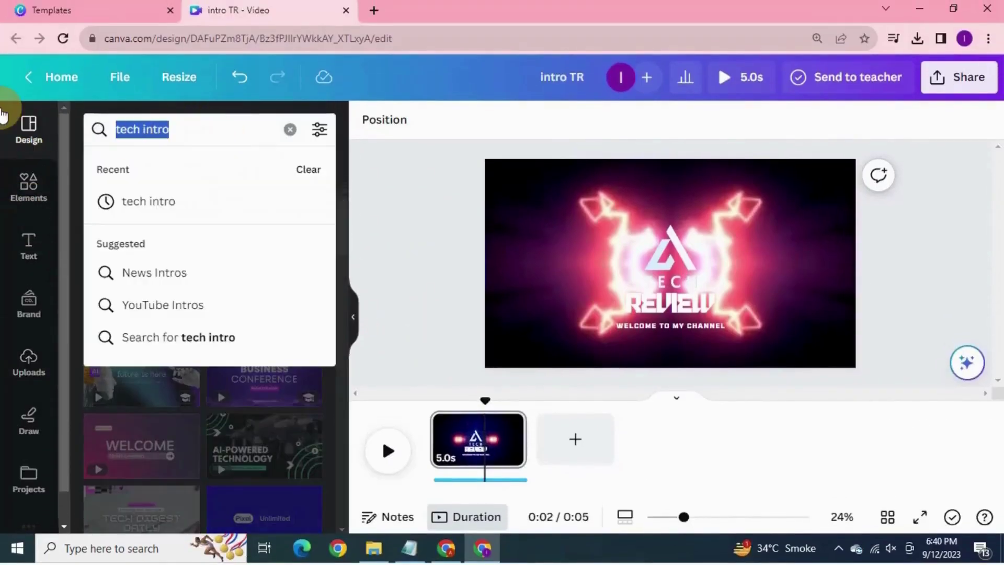
type("cooking")
key("Return")
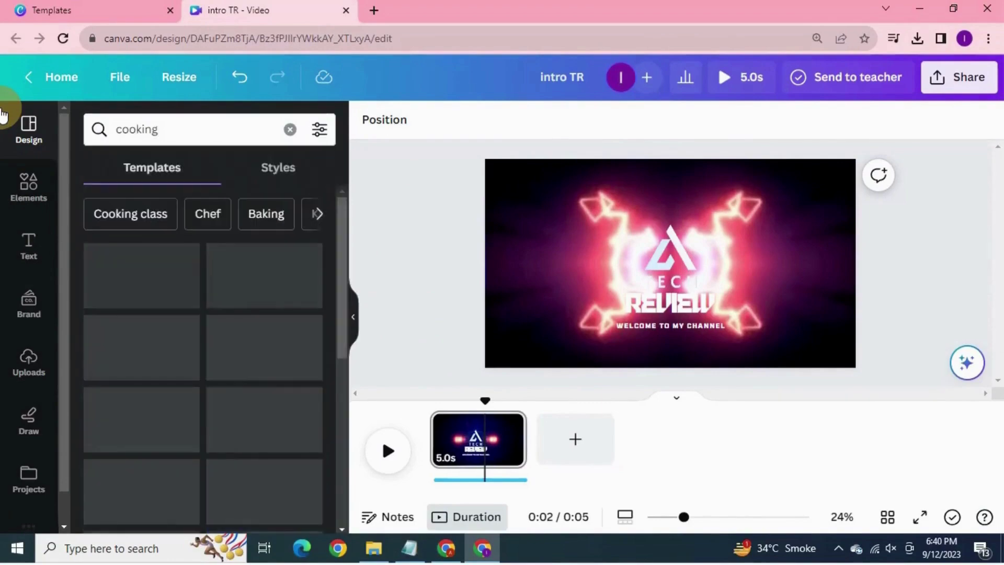
scroll(234, 348, "down", 10)
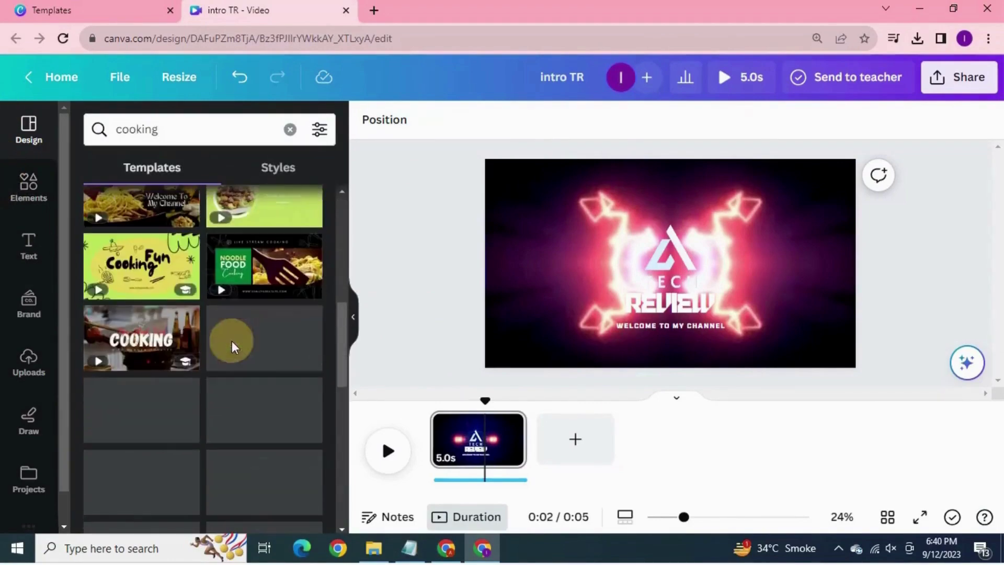
scroll(251, 343, "down", 2)
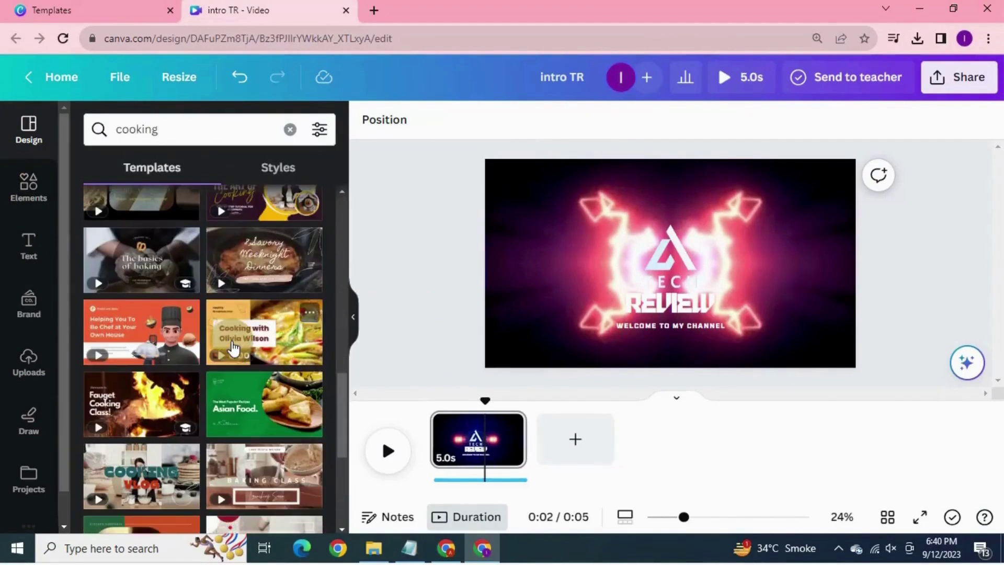
scroll(264, 340, "up", 1)
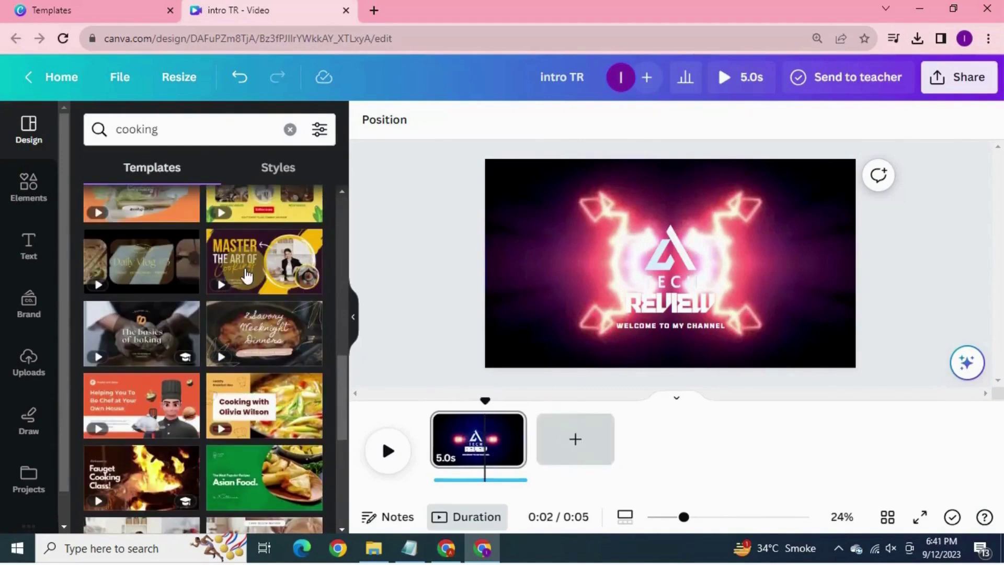
left_click(244, 273)
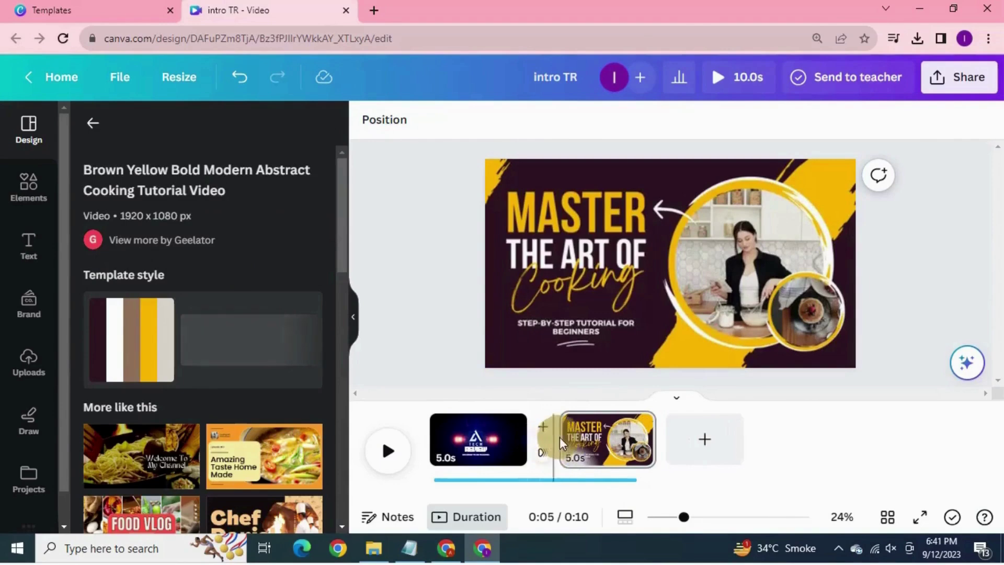
left_click(547, 437)
left_click(387, 458)
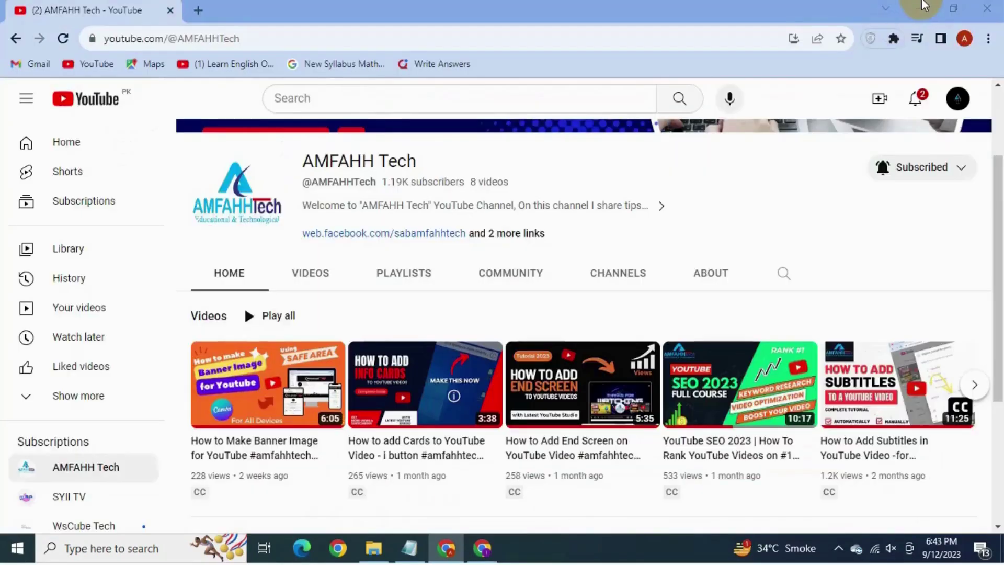
Step: Minimize the Canva browser window
left_click(922, 7)
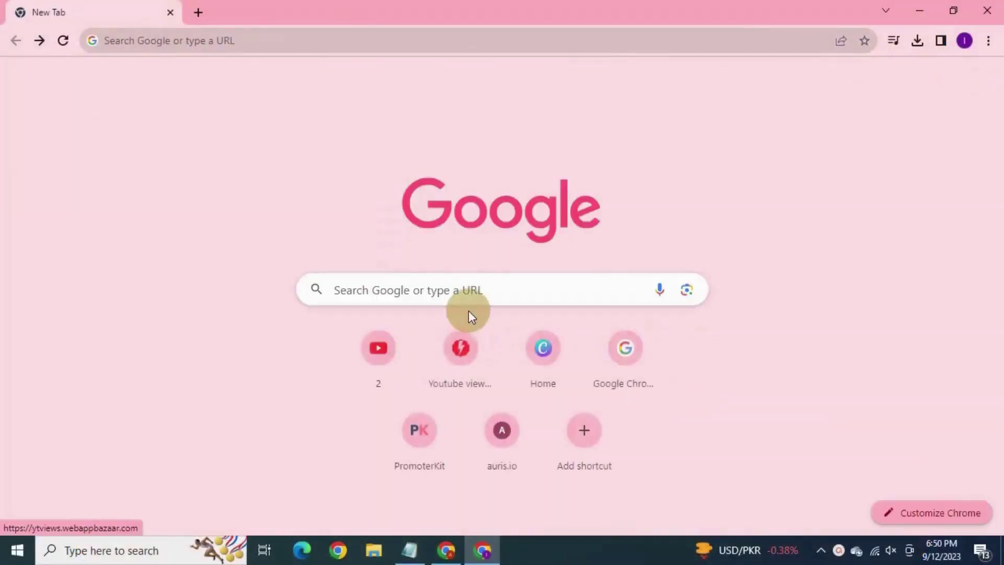
Step: Search Google for 'panzoid'
left_click(479, 291)
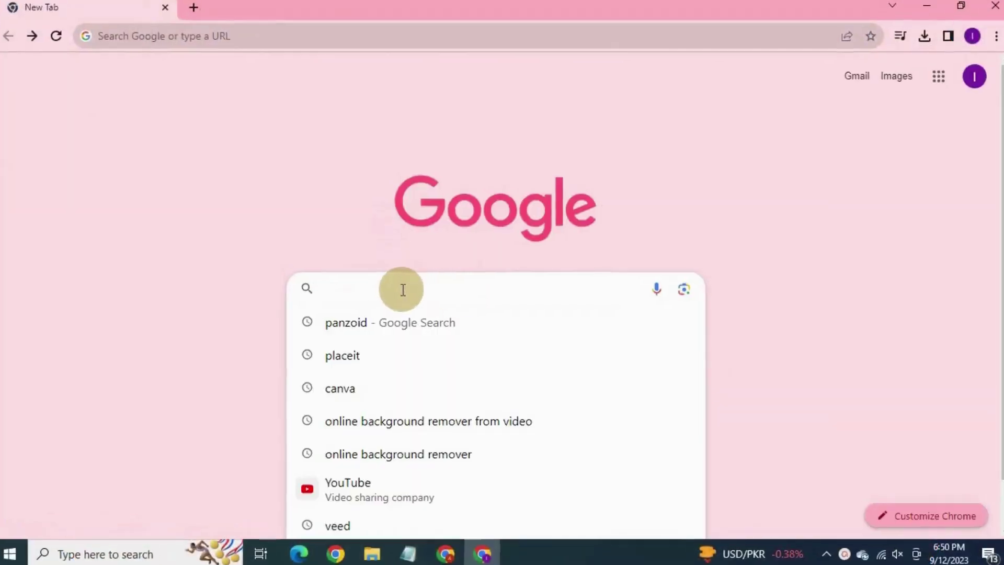
type("panzoid")
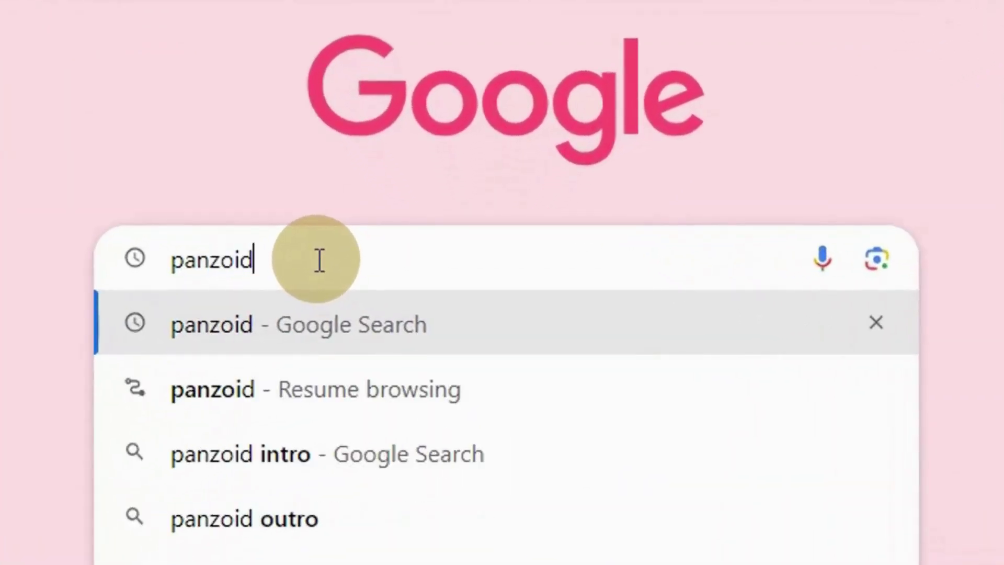
key("Return")
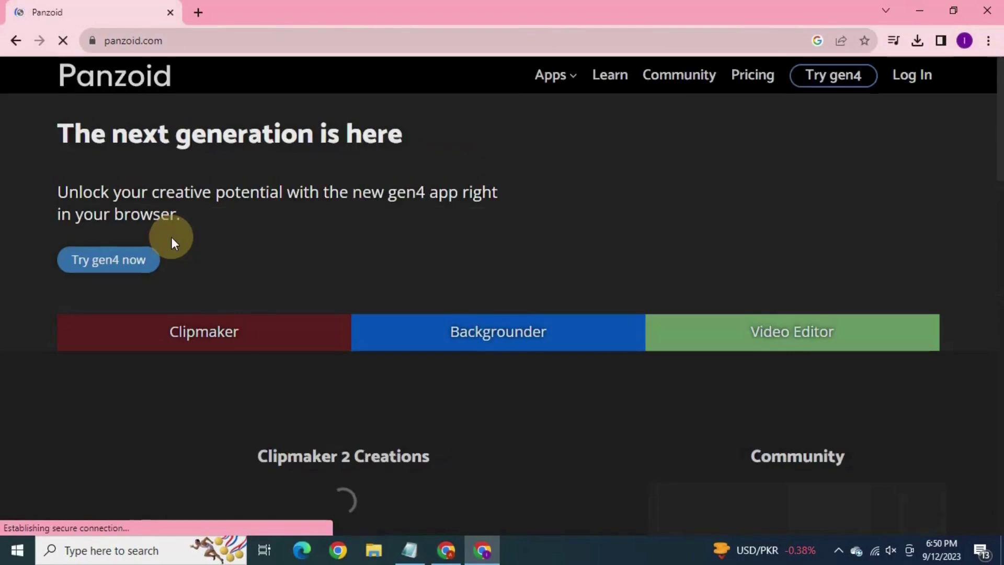
Step: Scroll to 'more creations' and open VipexArtz 2016 Promo from the trending creations gallery
scroll(518, 287, "down", 4)
scroll(518, 286, "down", 5)
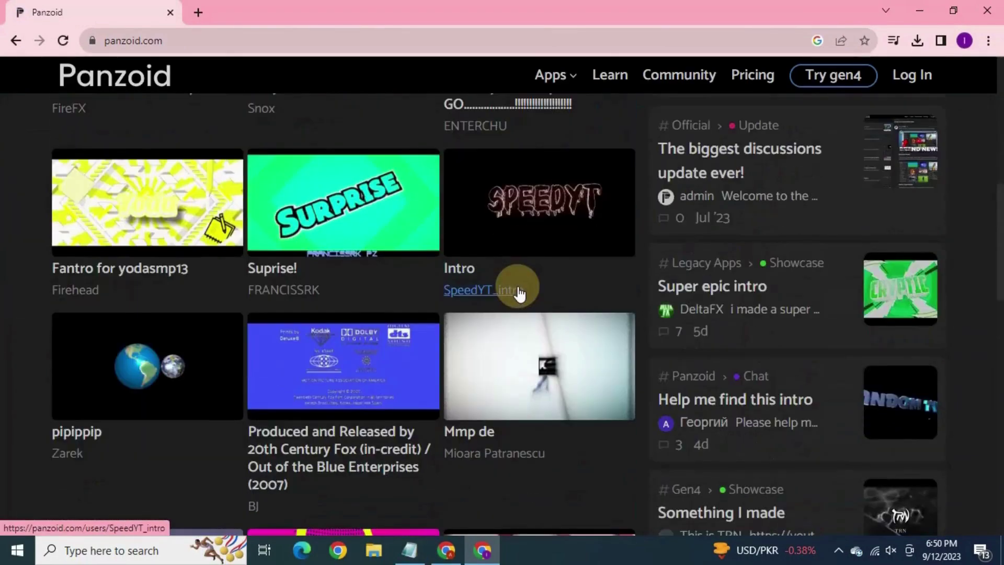
scroll(518, 292, "down", 7)
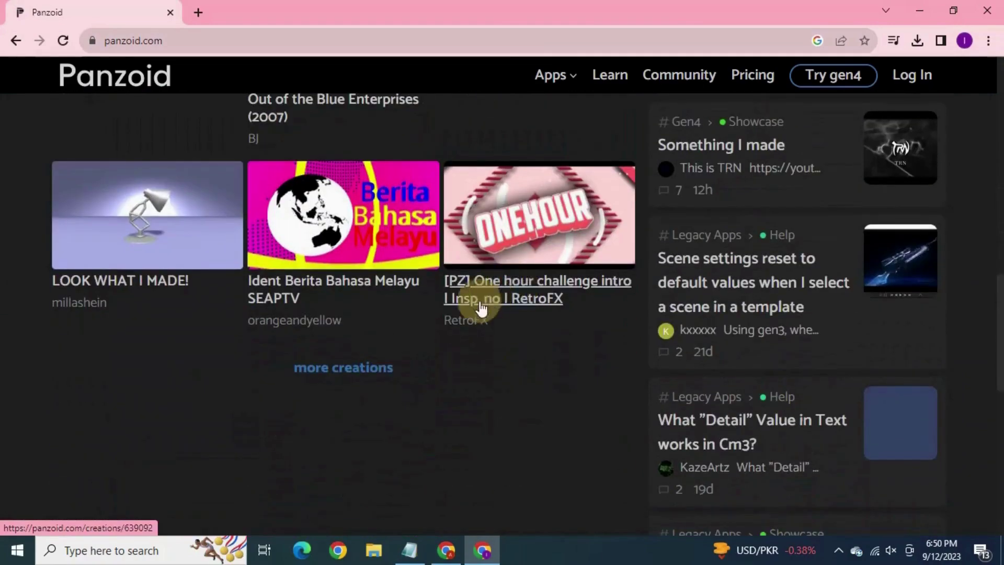
left_click(380, 366)
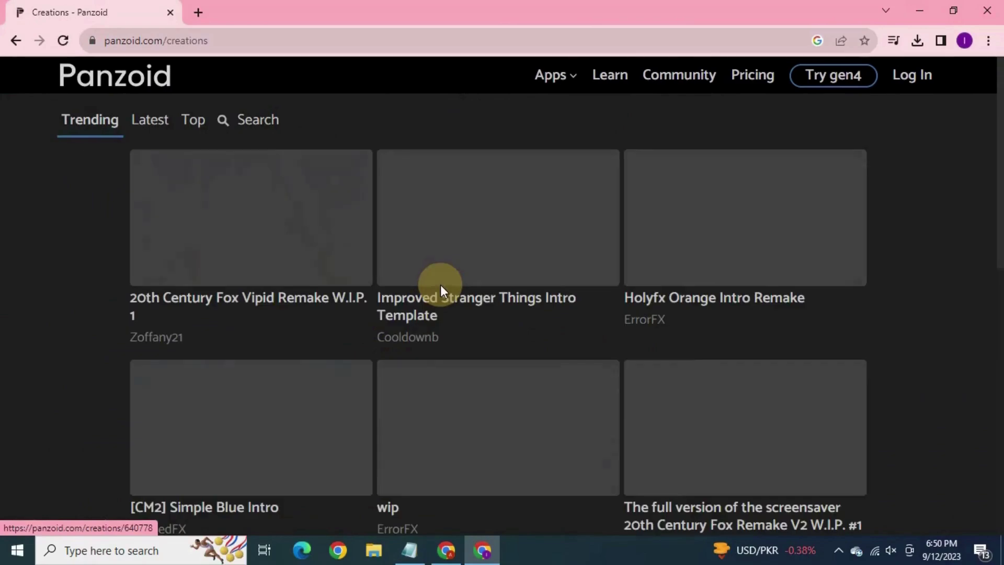
scroll(441, 284, "down", 4)
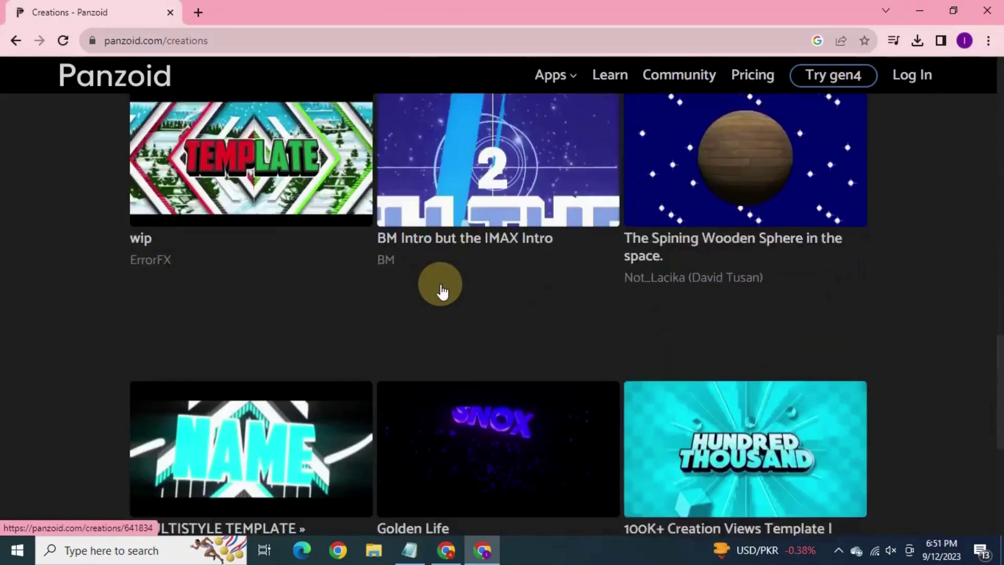
scroll(441, 284, "down", 7)
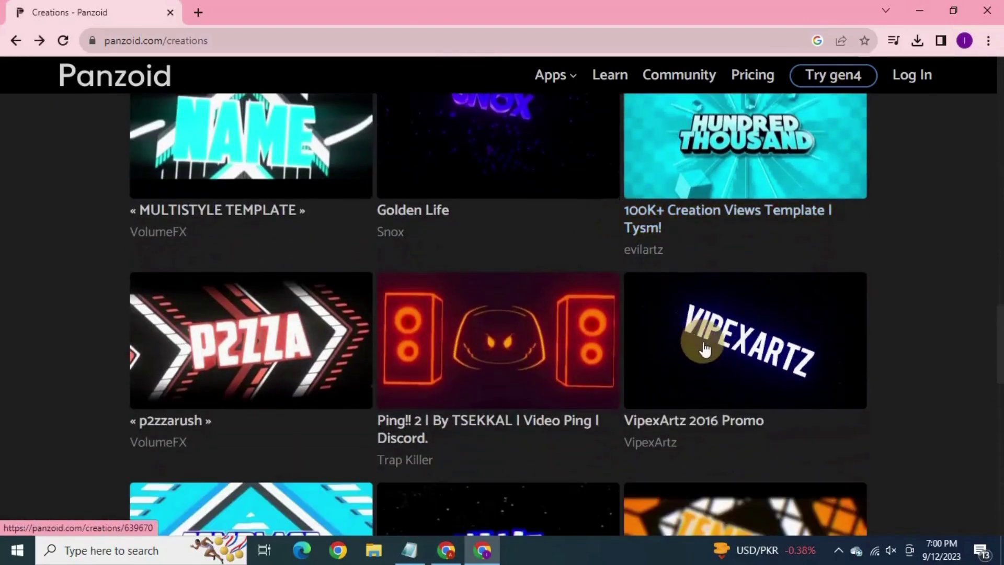
left_click(706, 347)
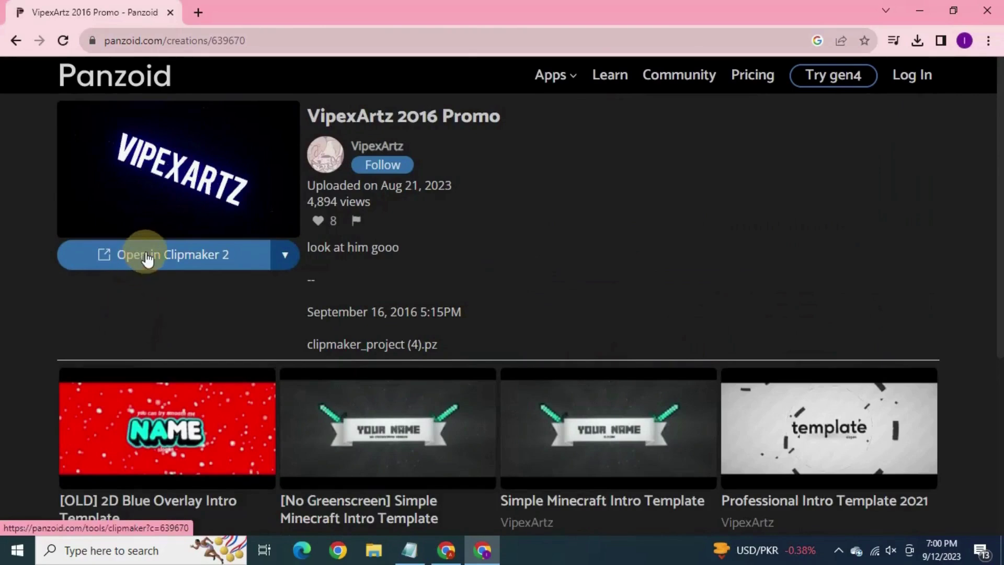
Step: Load VipexArtz 2016 Promo in Clipmaker 2, then play and pause the preview at 11.13
left_click(147, 258)
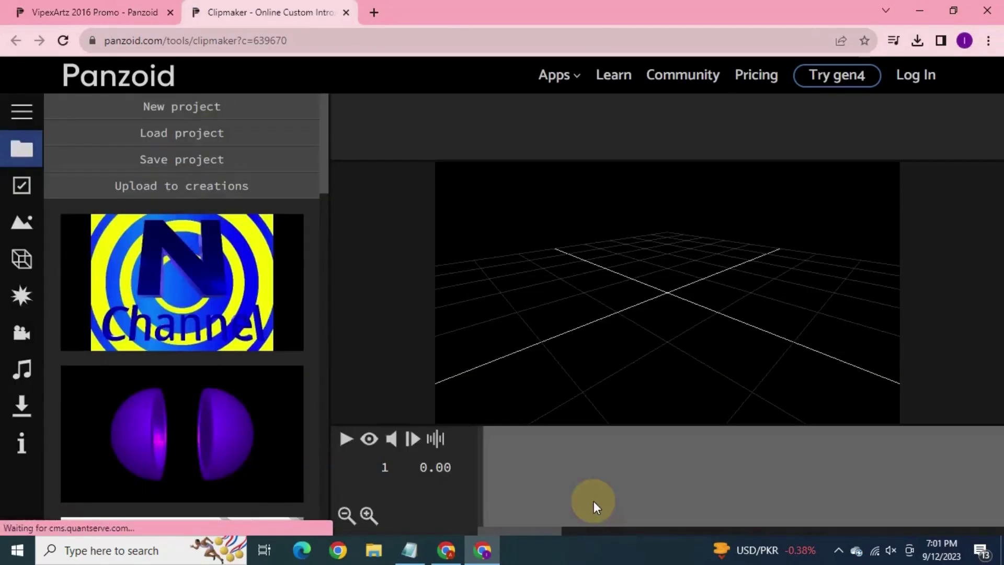
left_click(346, 438)
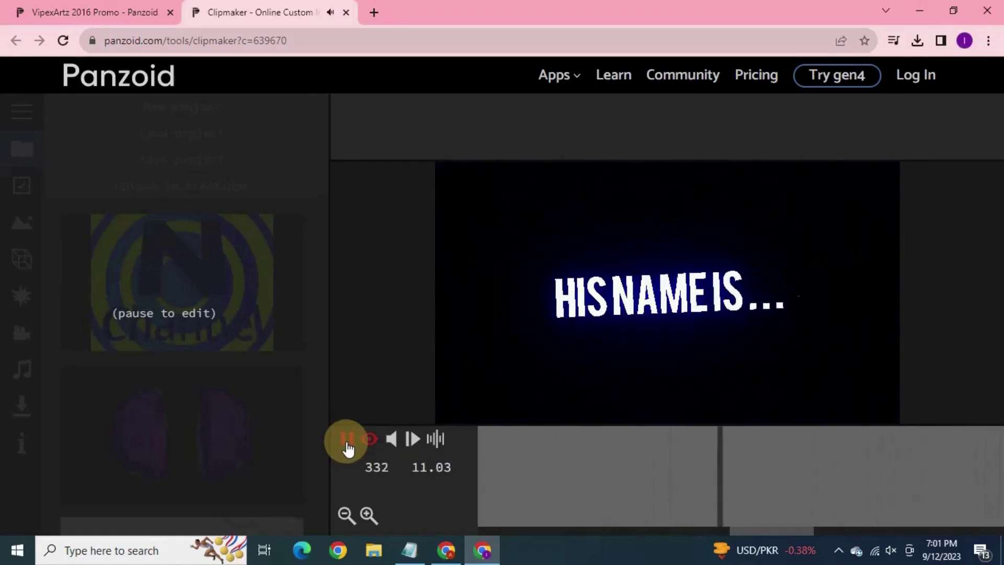
left_click(347, 448)
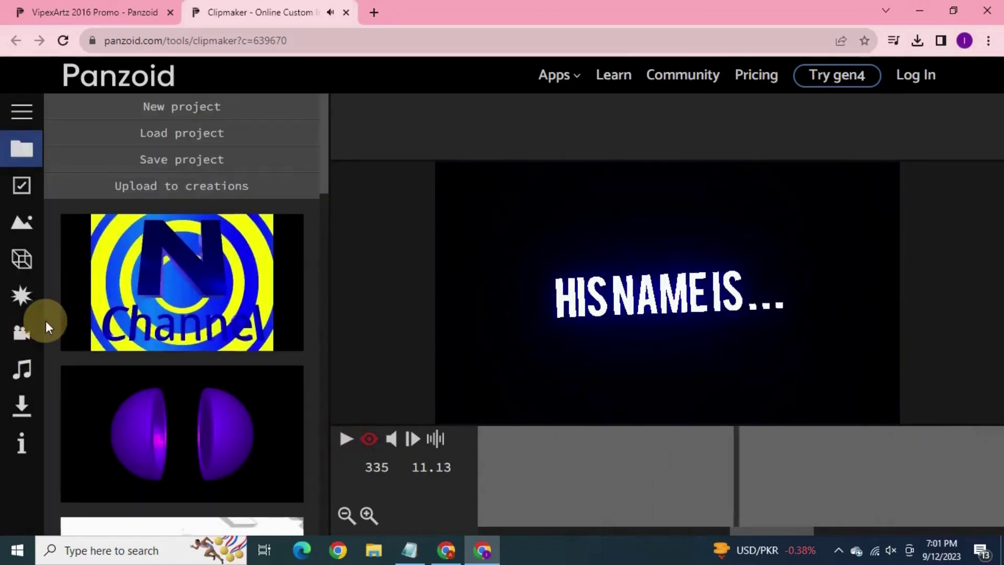
Step: Open the object list and retitle the Are You Finding text as 'Unboxing'
left_click(22, 112)
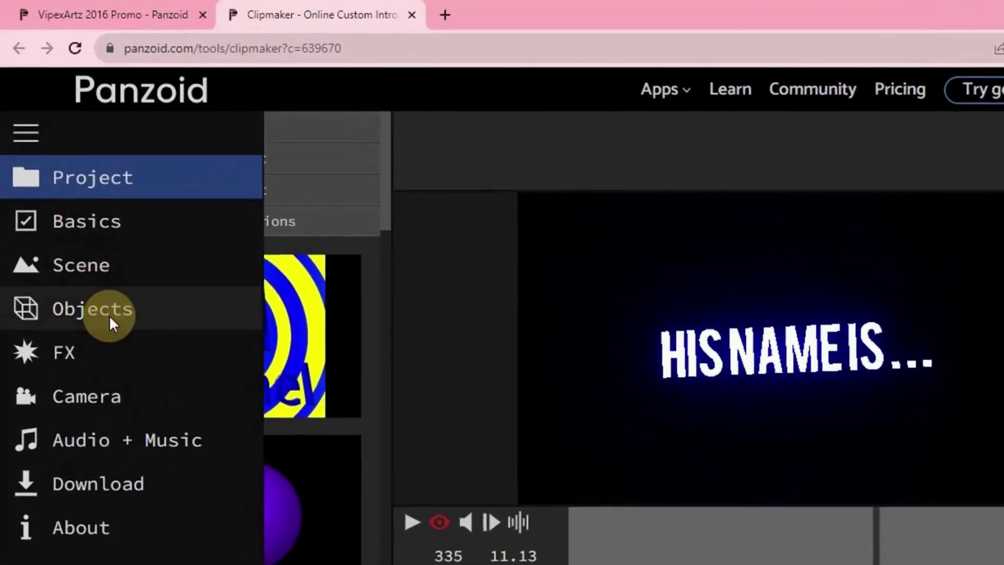
left_click(109, 314)
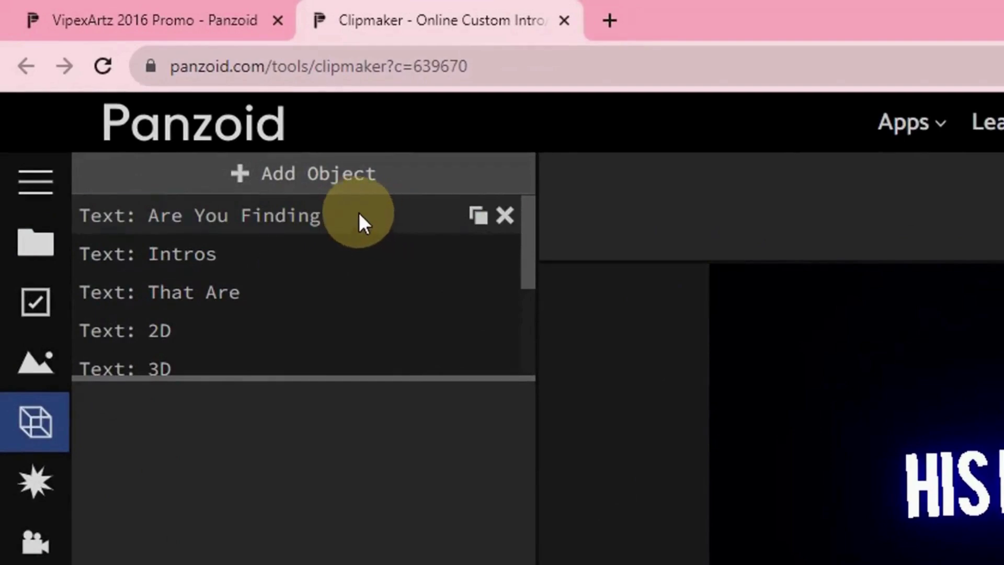
left_click(318, 212)
left_click(272, 254)
left_click(260, 225)
double_click(266, 462)
left_click(309, 464)
left_click_drag(309, 463, 1, 440)
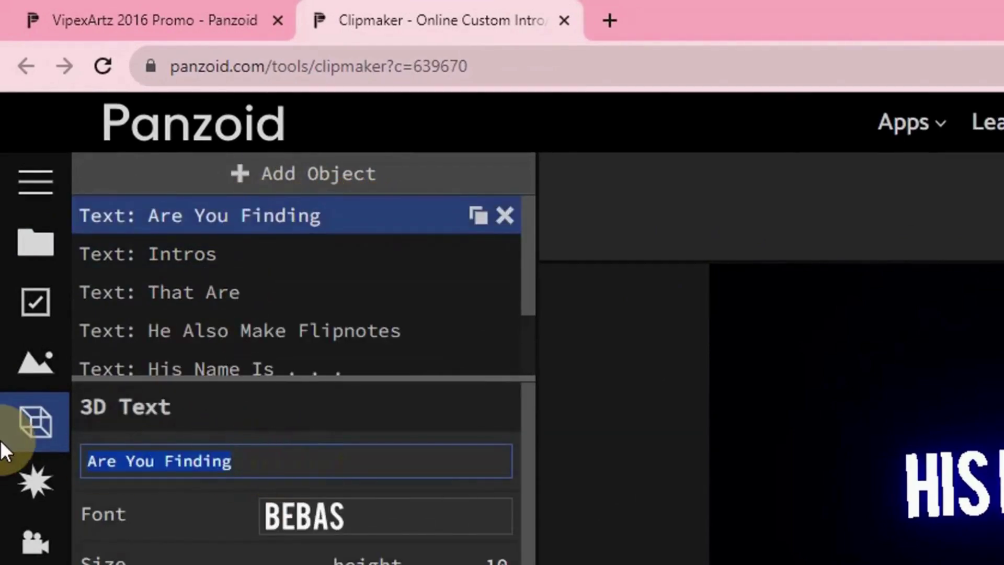
type("Unboxing")
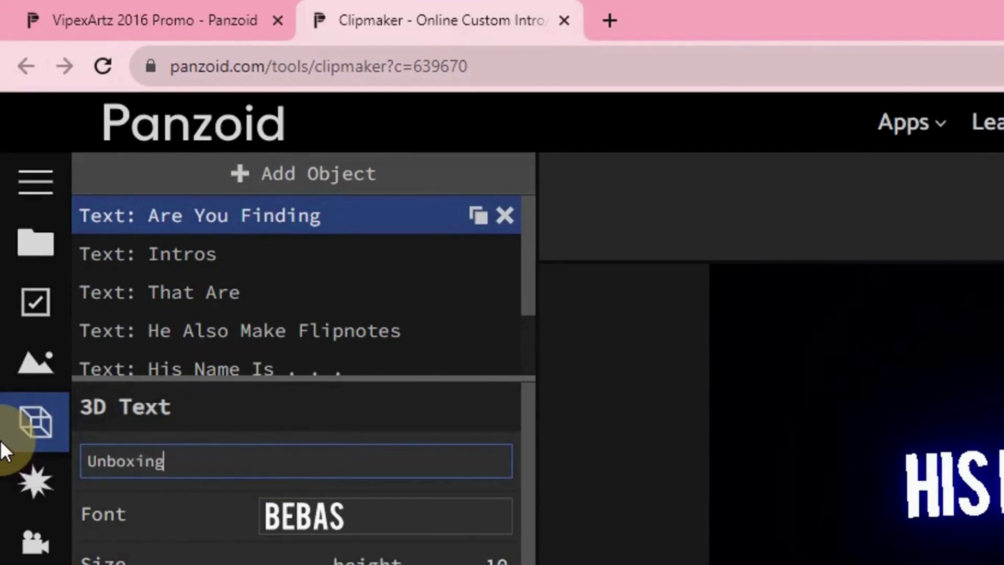
left_click(212, 264)
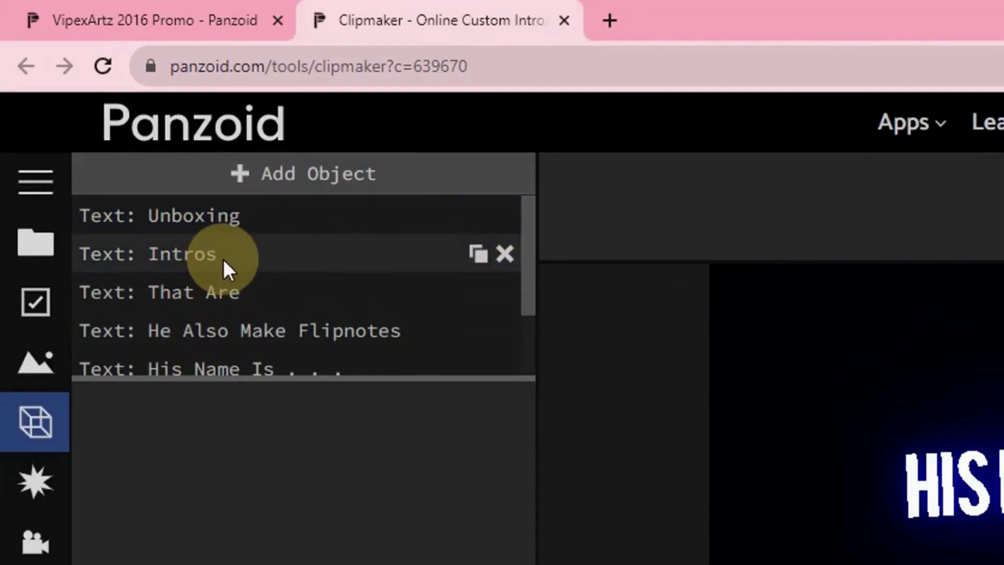
Step: Retitle the Intros text as 'Troubleshooting'
left_click(258, 252)
double_click(189, 467)
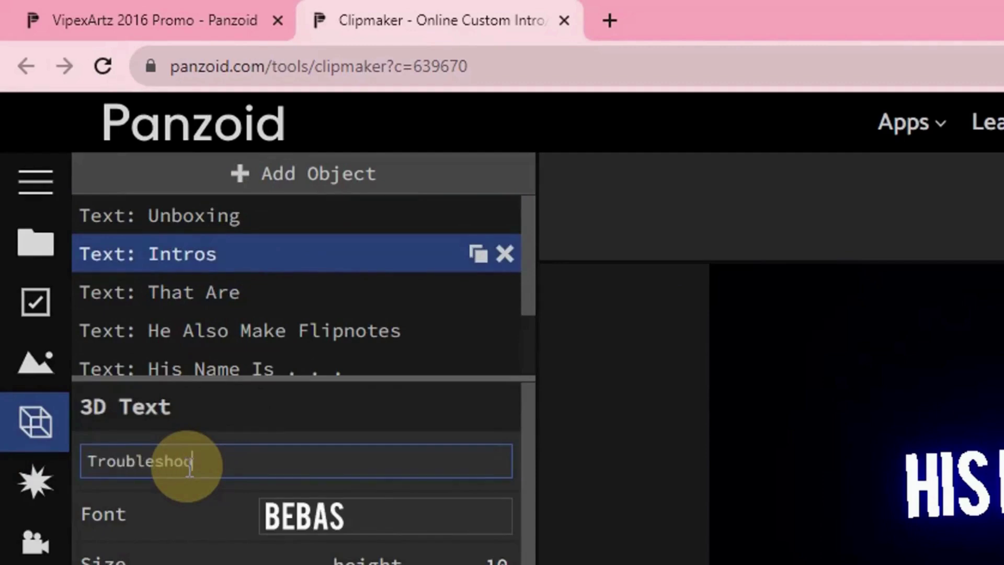
left_click(178, 527)
Step: Start replacing the That Are text with 'Social Media Tips'
left_click(199, 300)
left_click(261, 296)
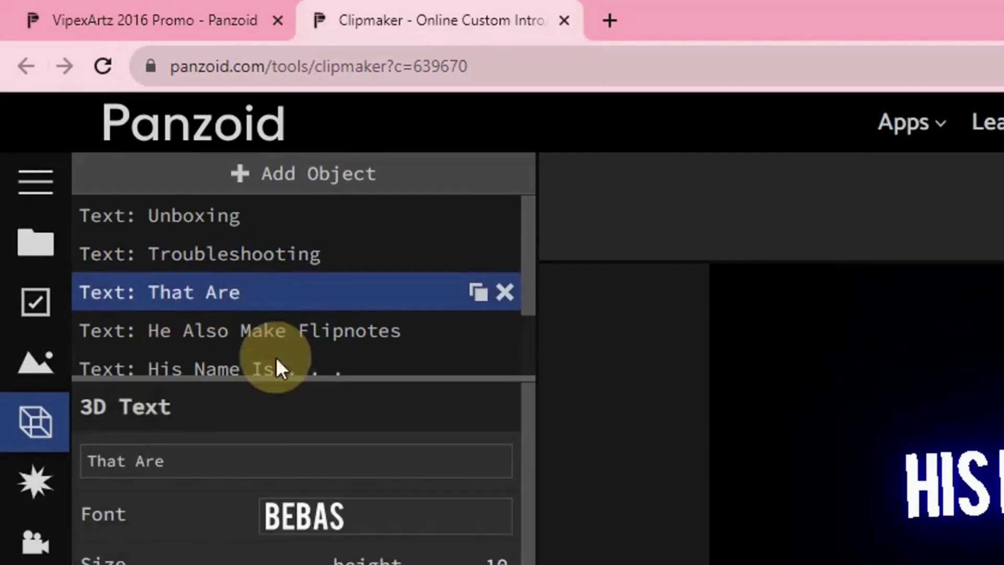
double_click(198, 460)
triple_click(199, 461)
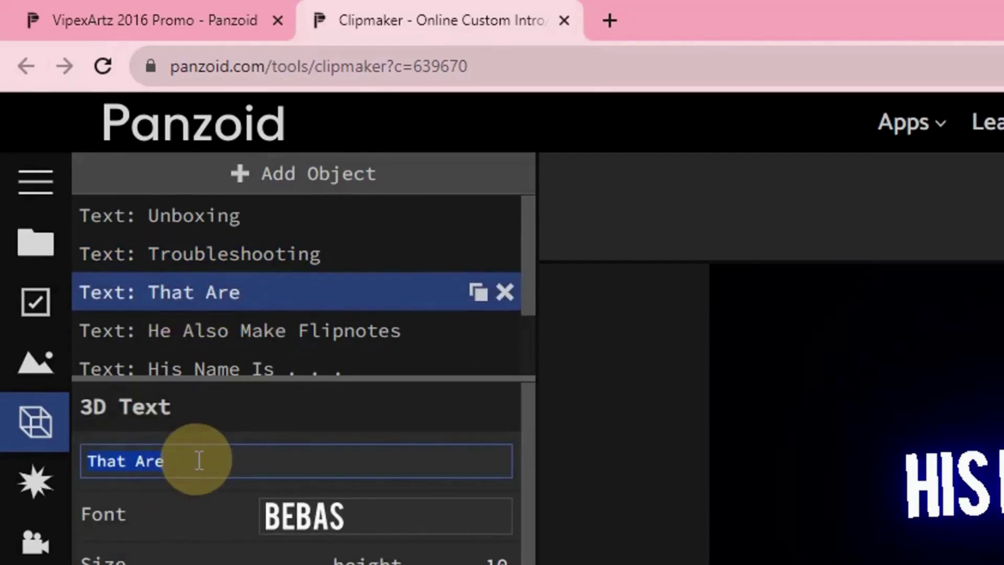
type("Social Media Tips")
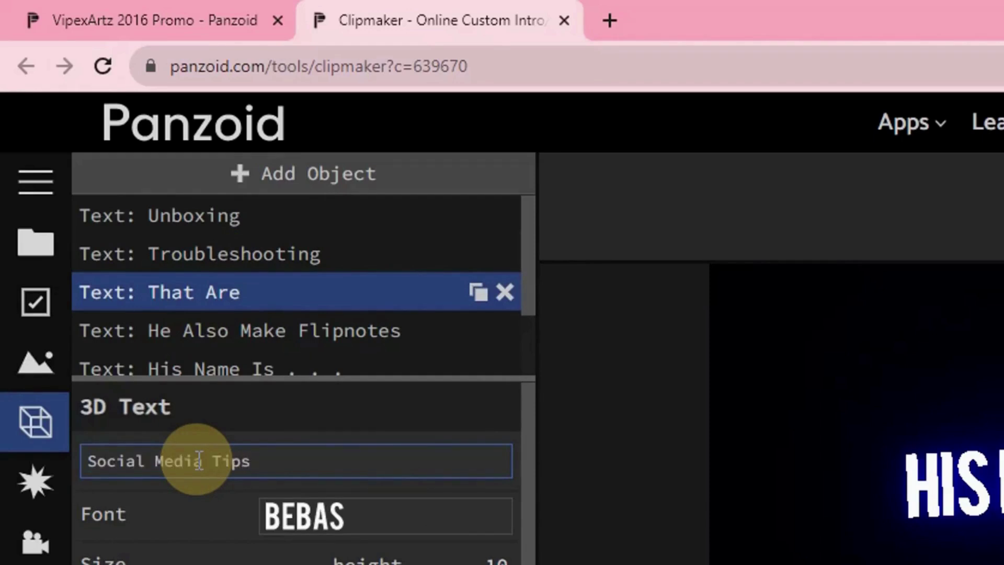
left_click(272, 334)
left_click(249, 288)
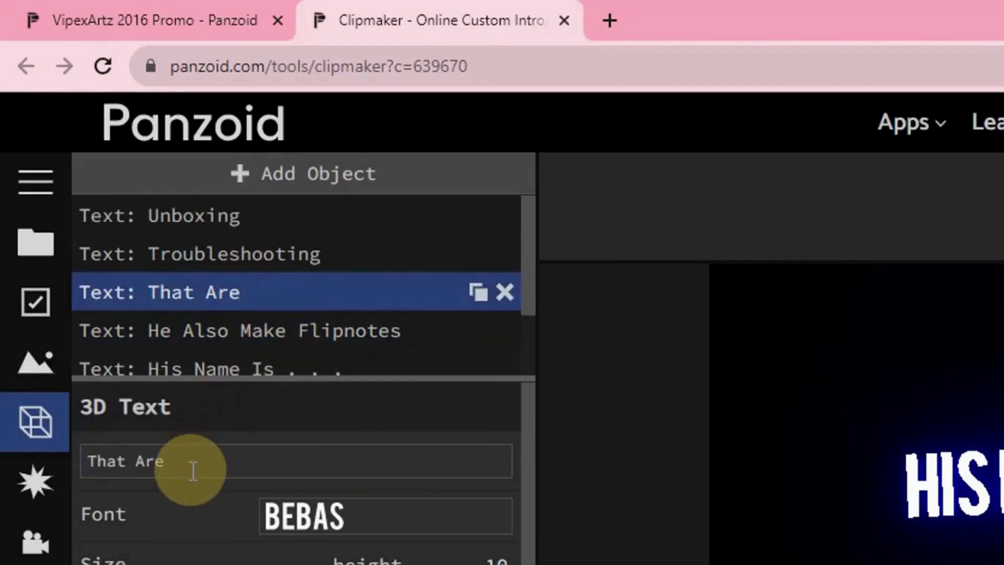
triple_click(194, 470)
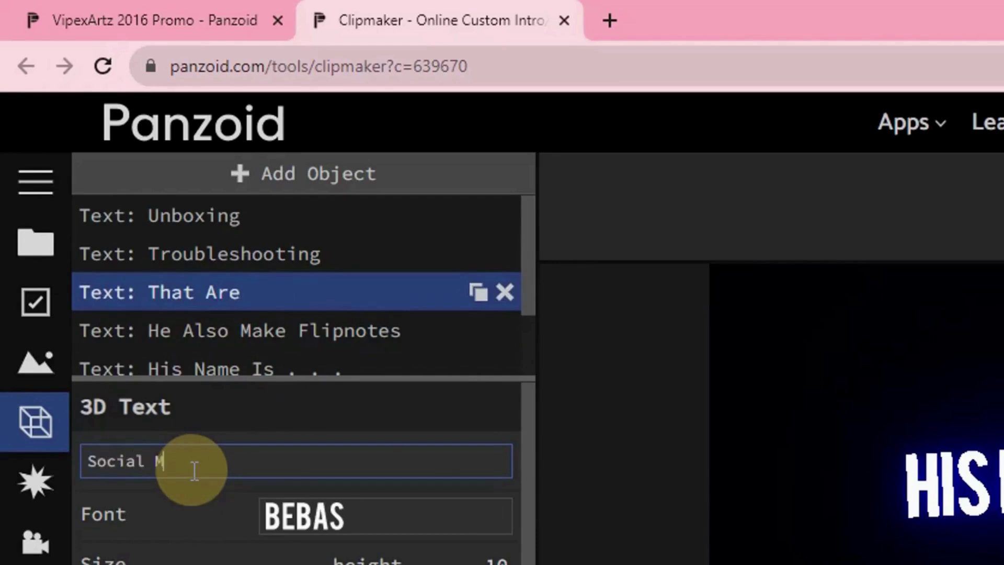
Step: Finish the 'Social Media Tips' title and retitle He Also Make Flipnotes as 'Tech Tutorials'
type("Social Media Tips")
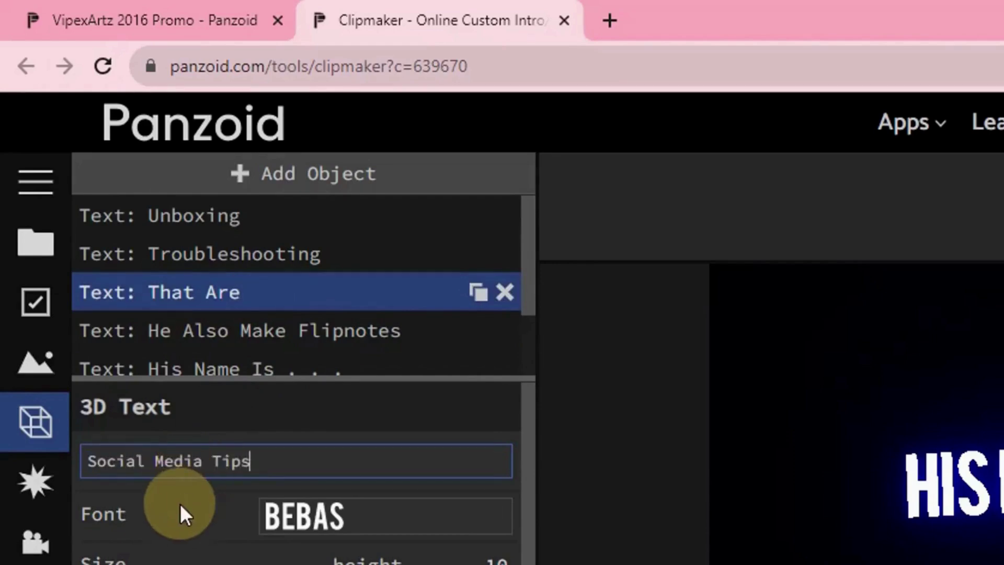
left_click(180, 503)
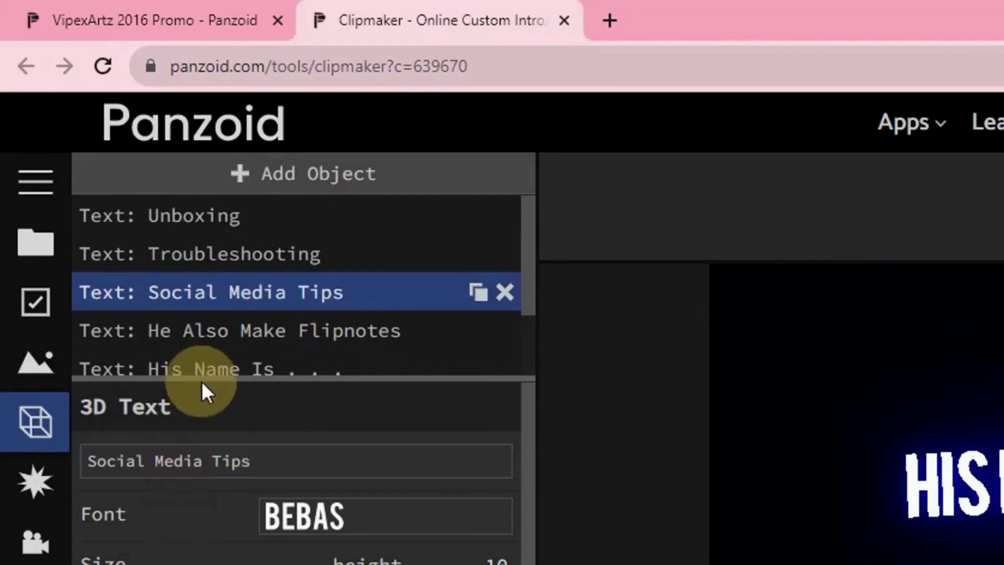
left_click(249, 337)
triple_click(316, 474)
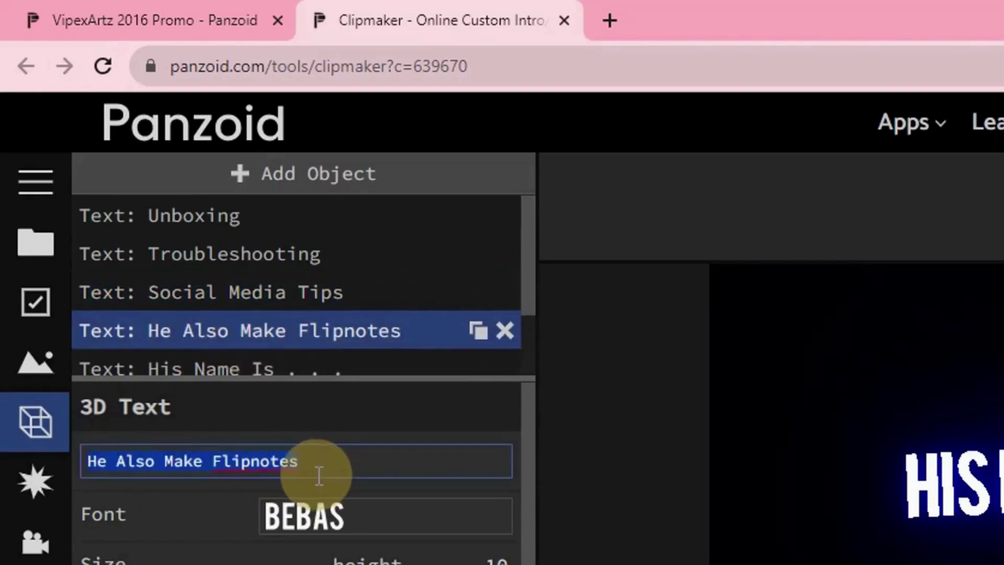
type("Tutoria")
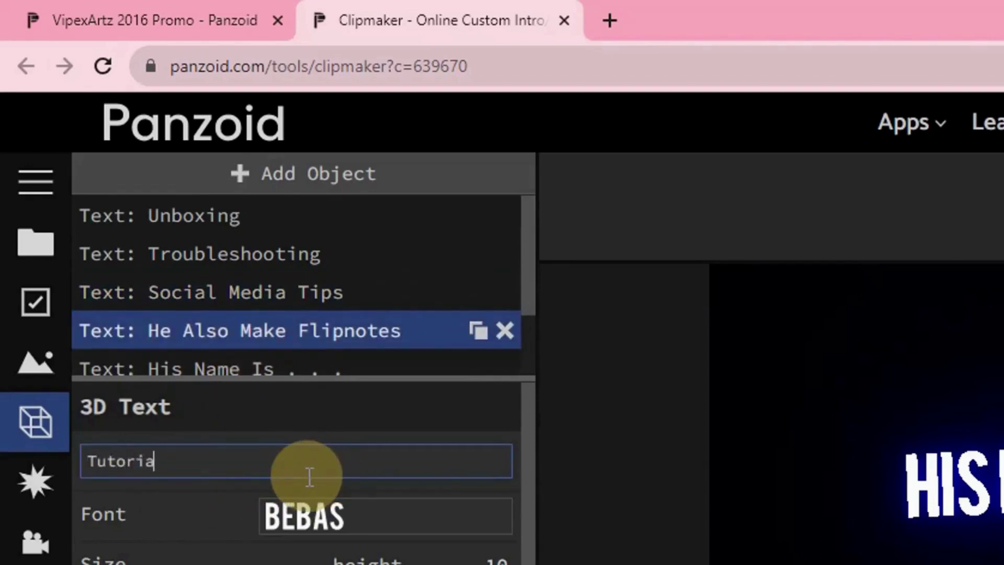
type("ls")
key("Home")
type("Tech")
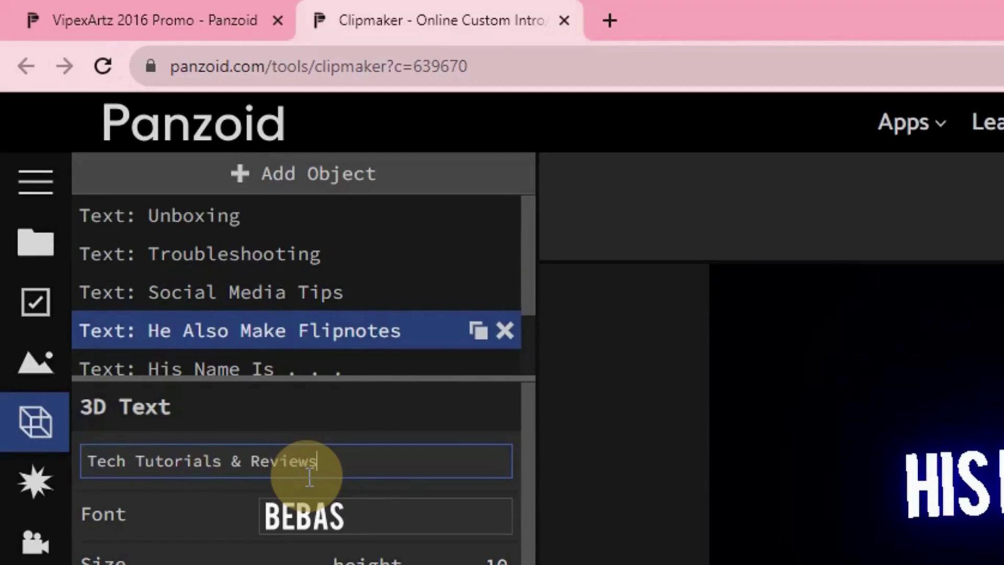
left_click(379, 398)
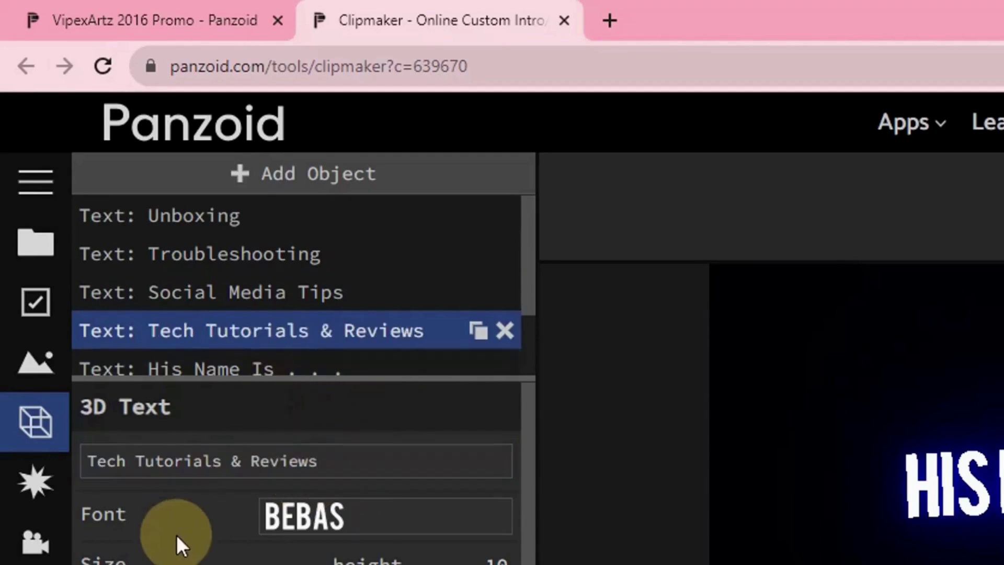
Step: Retitle His Name Is as 'All About Technology' and the VipexArtz line as 'AMFAHH Tech'
left_click(218, 369)
left_click_drag(253, 461, 49, 463)
type("ALL")
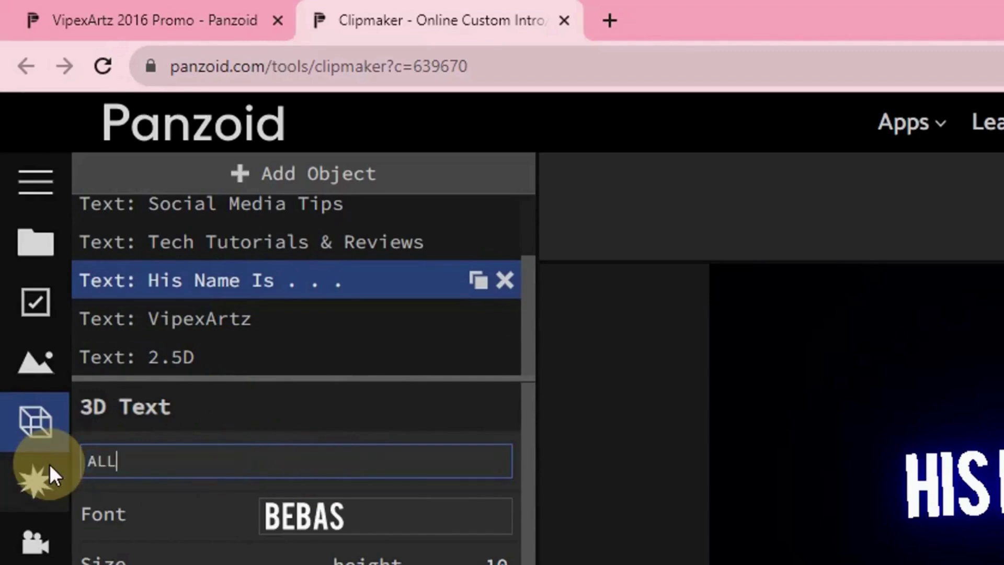
key("BackSpace")
key("BackSpace")
type("ll About Technology")
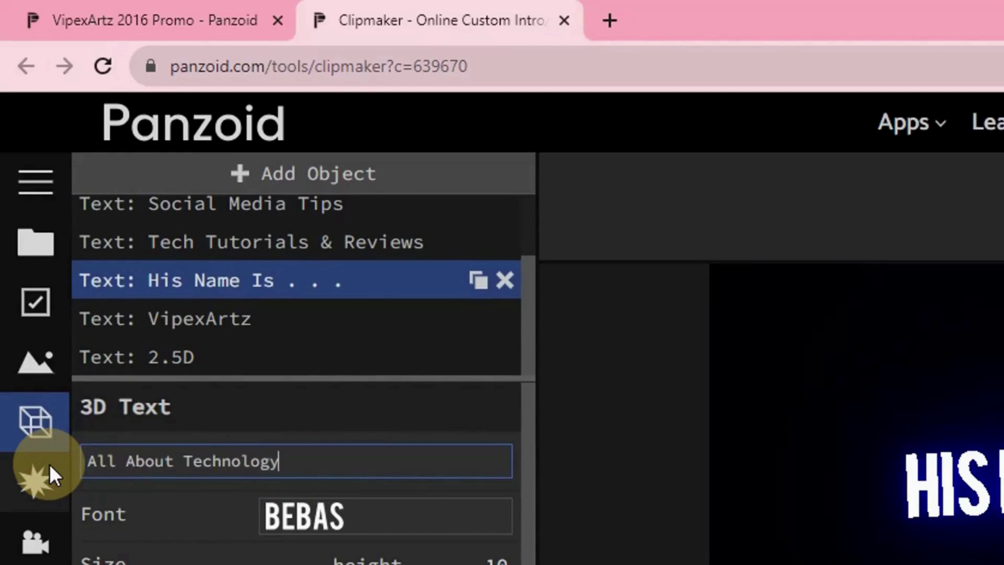
left_click(168, 327)
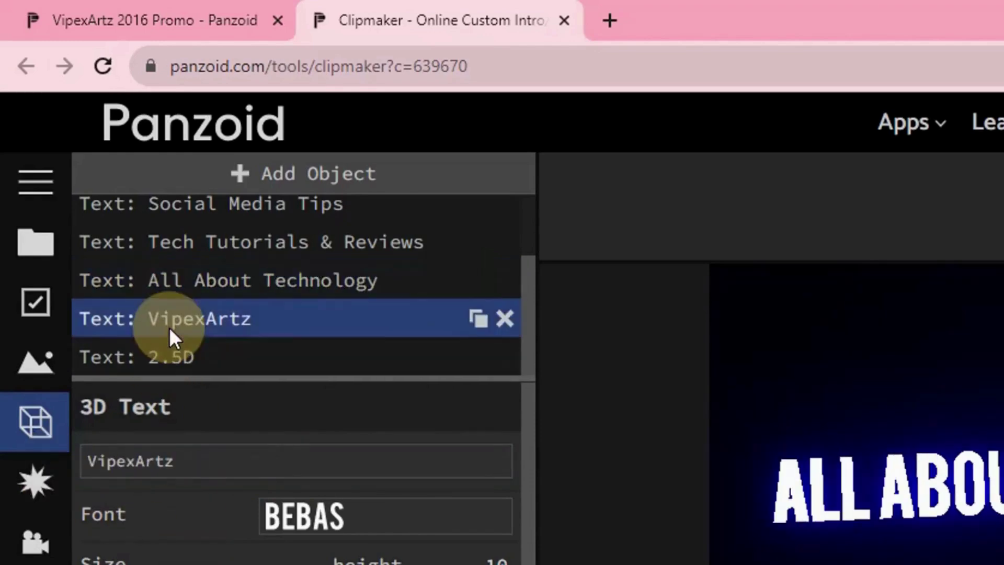
double_click(228, 460)
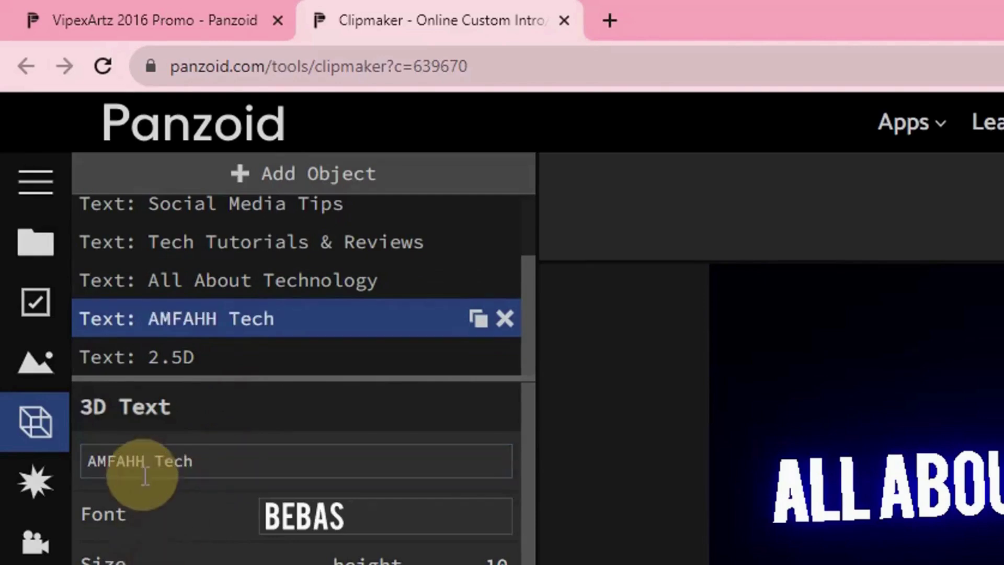
left_click(213, 365)
Step: Retitle the 2.5D text as 'Reviews'
left_click(213, 365)
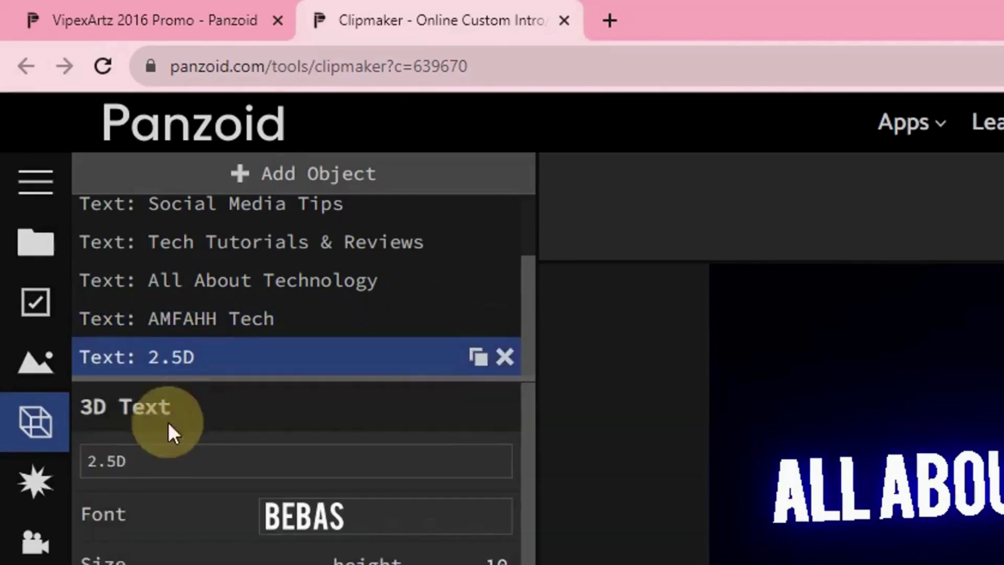
left_click_drag(161, 450, 1, 466)
type("Reviews")
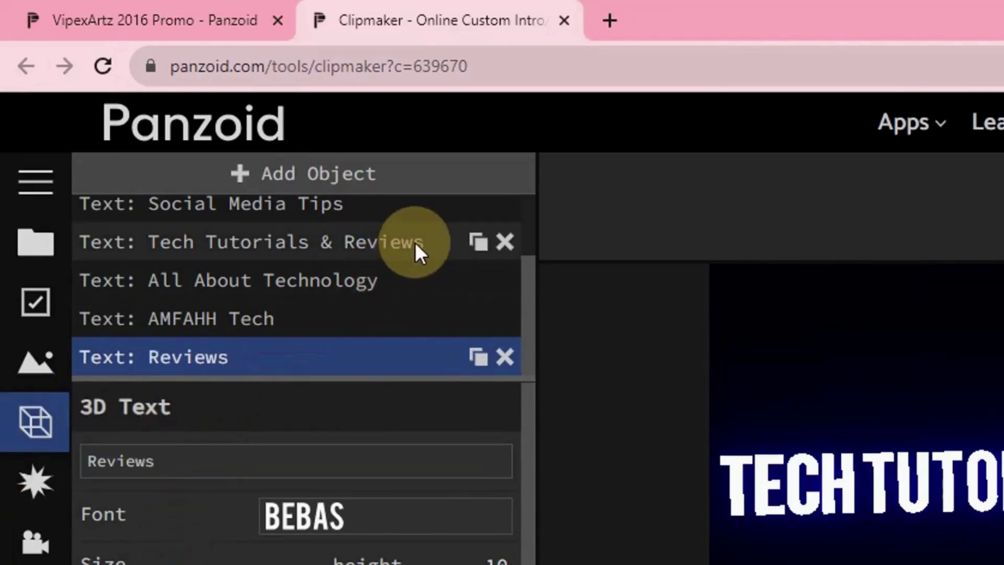
left_click(262, 356)
left_click(294, 243)
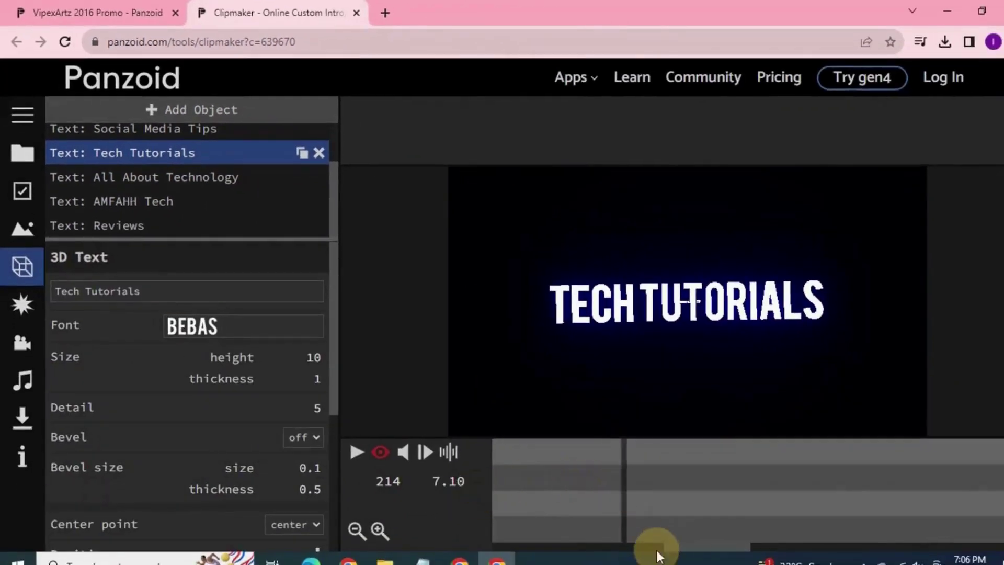
Step: Rewind the Clipmaker preview to frame 1 and play the retitled clip
left_click_drag(497, 522, 486, 519)
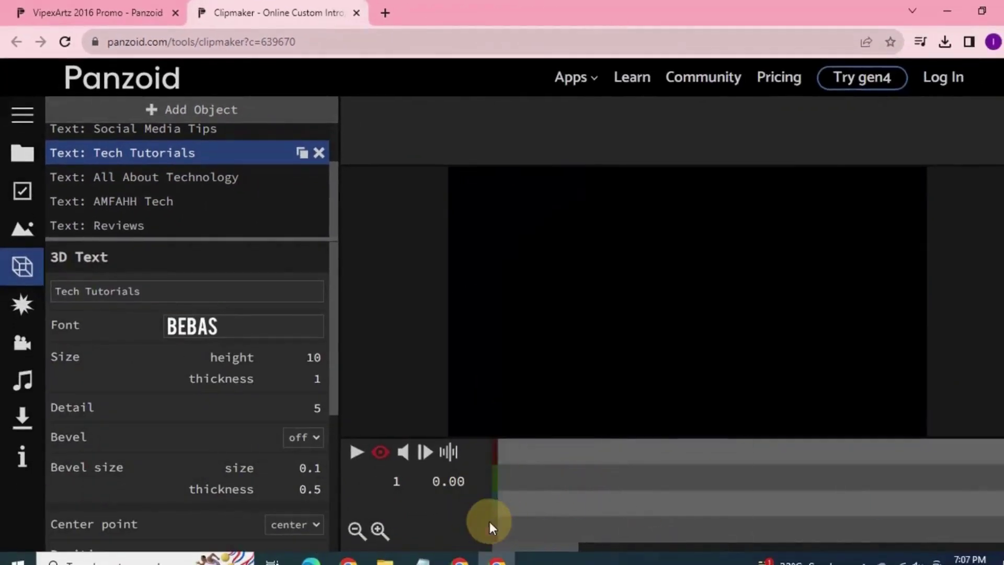
left_click(356, 451)
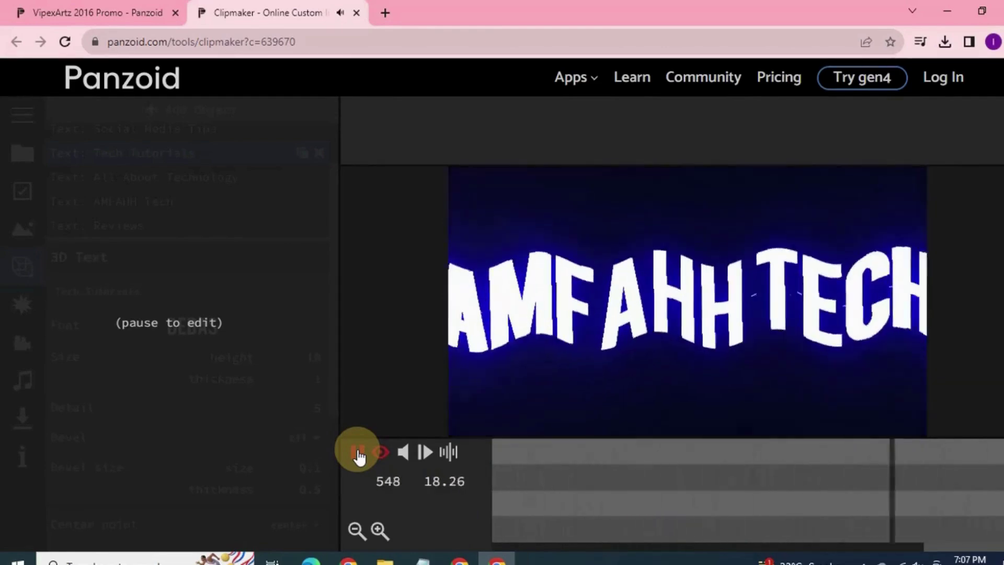
Step: Pause the preview and render the intro in good quality as .mkv (vp8/opus)
left_click(359, 457)
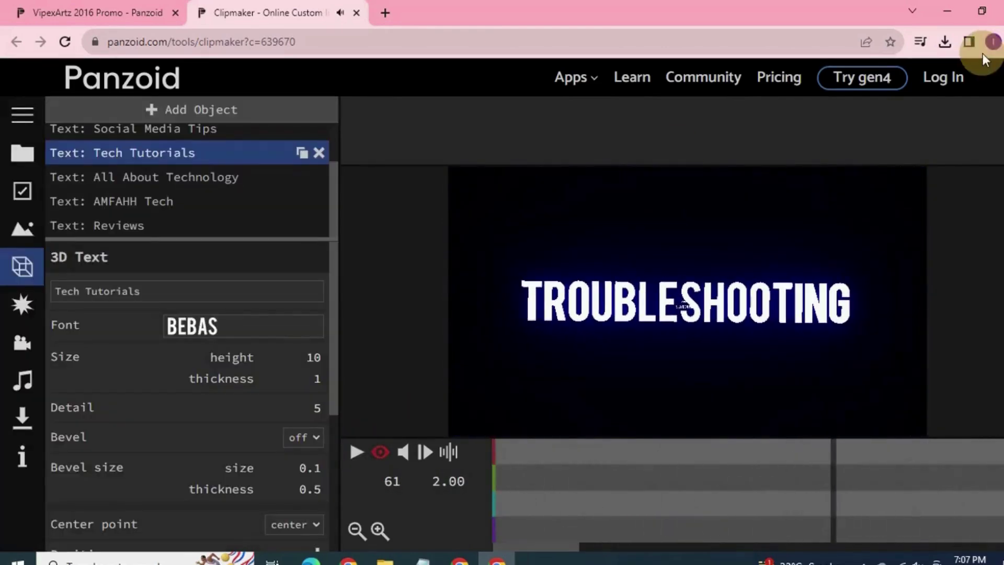
left_click(24, 116)
left_click(81, 421)
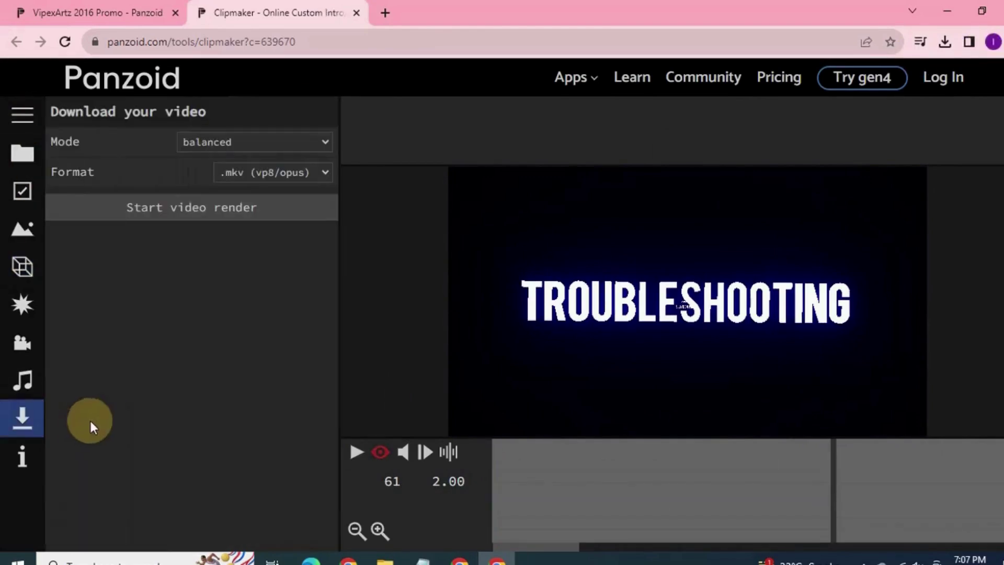
left_click(258, 140)
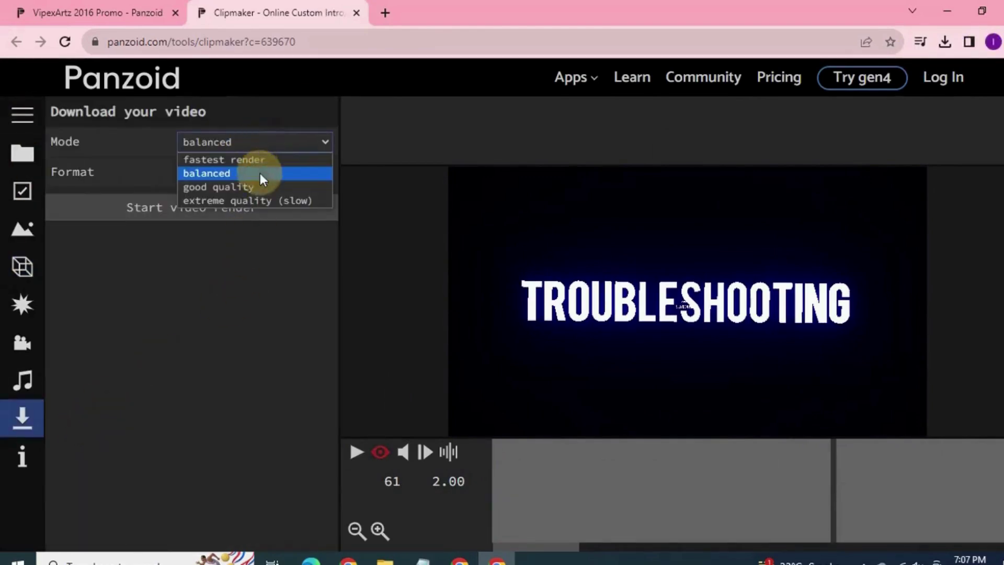
left_click(257, 192)
left_click(268, 149)
left_click(265, 175)
left_click(265, 175)
left_click(265, 175)
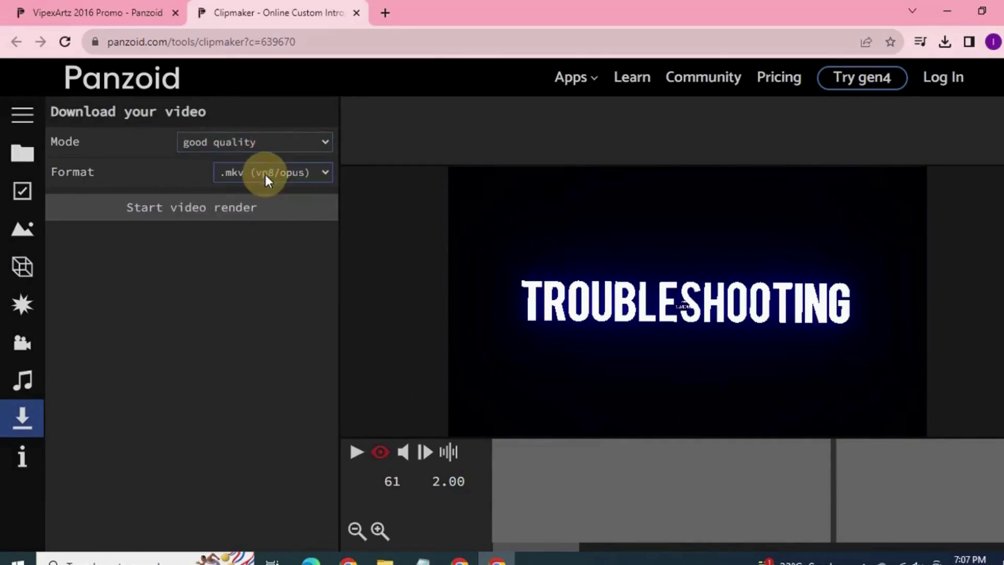
left_click(253, 212)
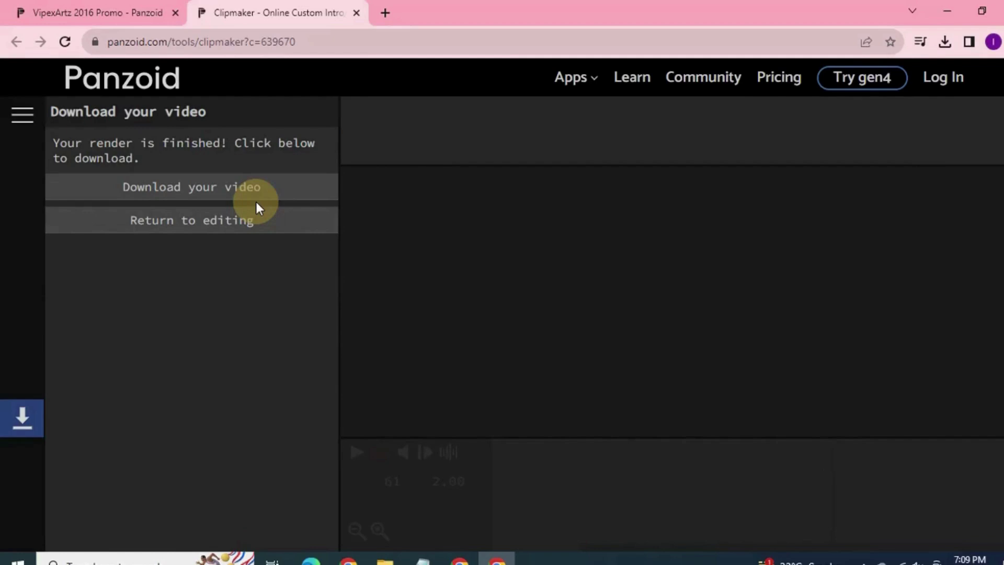
Step: Download the rendered video.mkv and open it from Chrome's recent downloads
left_click(272, 189)
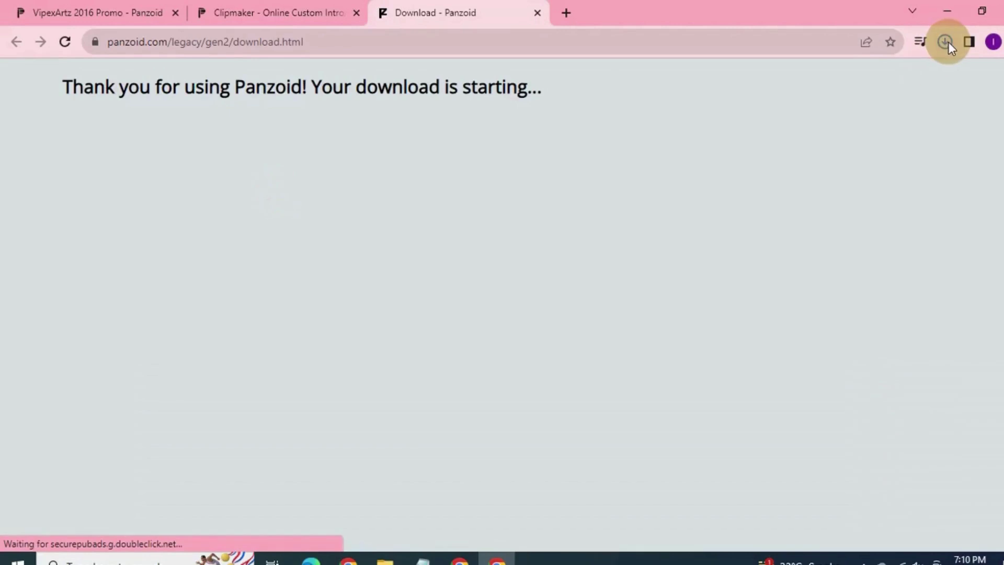
left_click(946, 42)
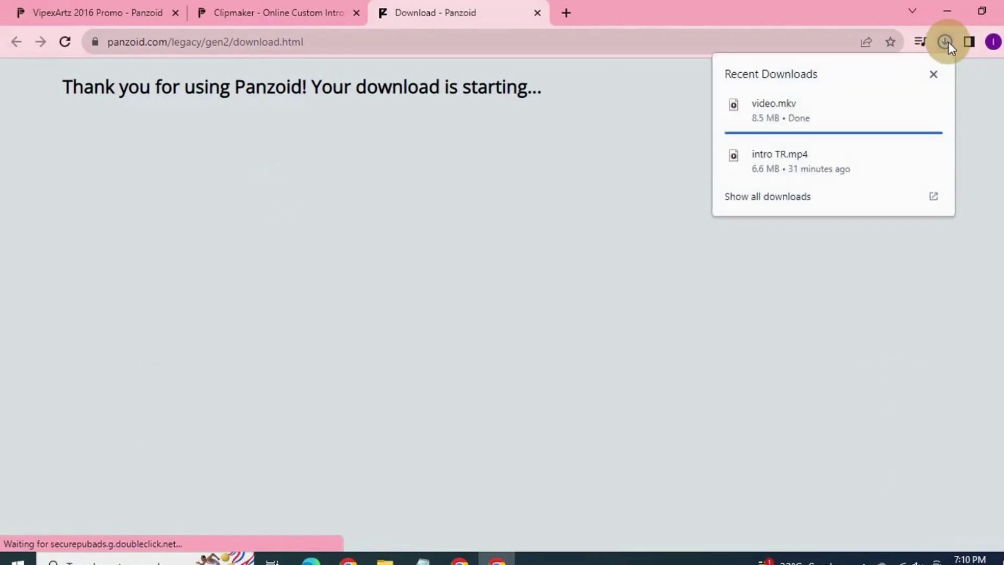
mouse_move(837, 124)
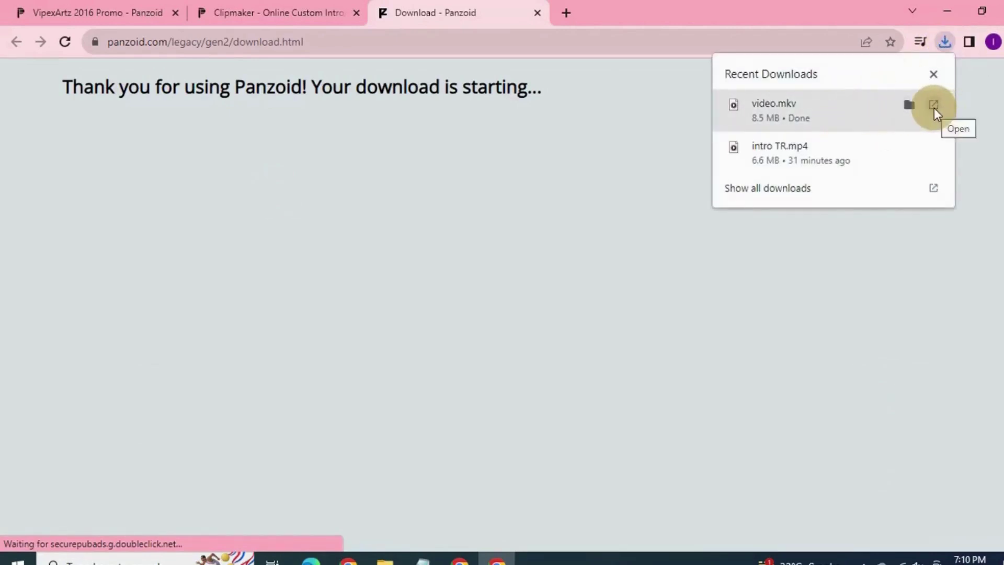
left_click(934, 106)
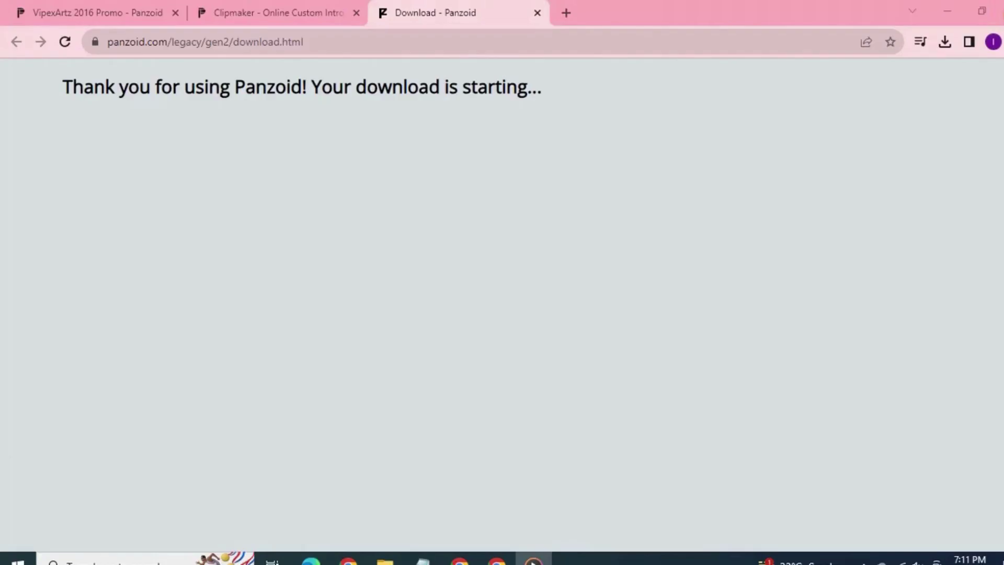
Step: Minimize the Chrome window to reveal the Windows desktop
left_click(953, 17)
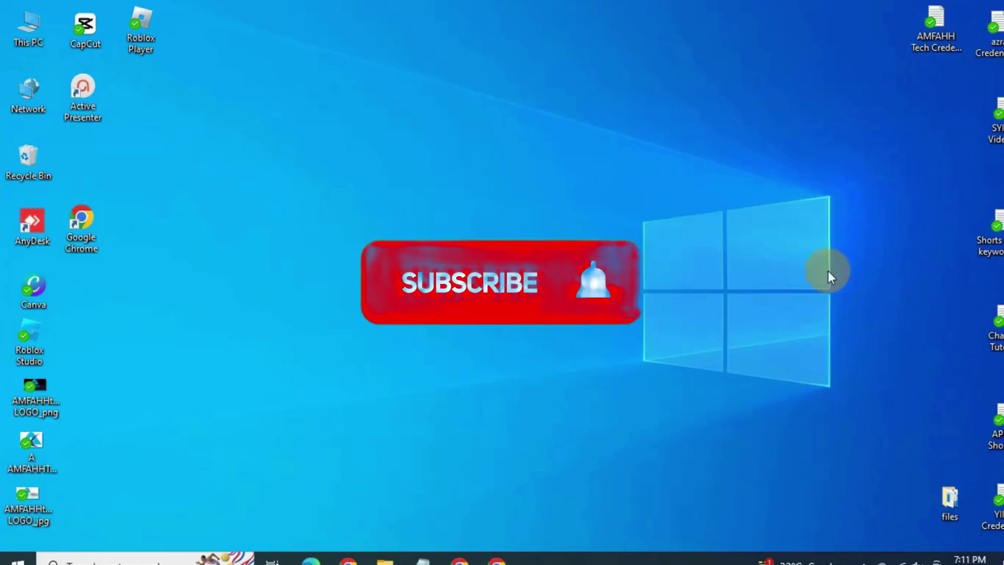